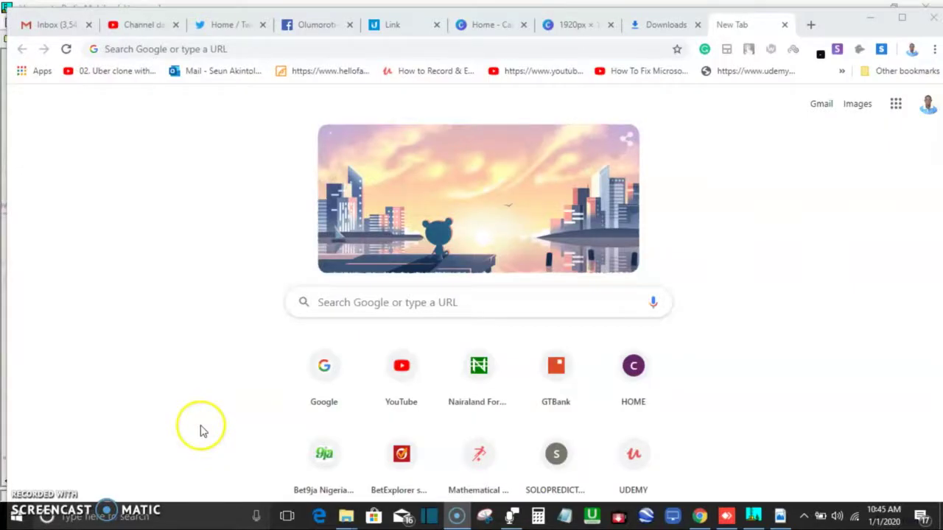
Search Google for "ubiquity calculator" and open the airLink result at link.ui.com
left_click(326, 385)
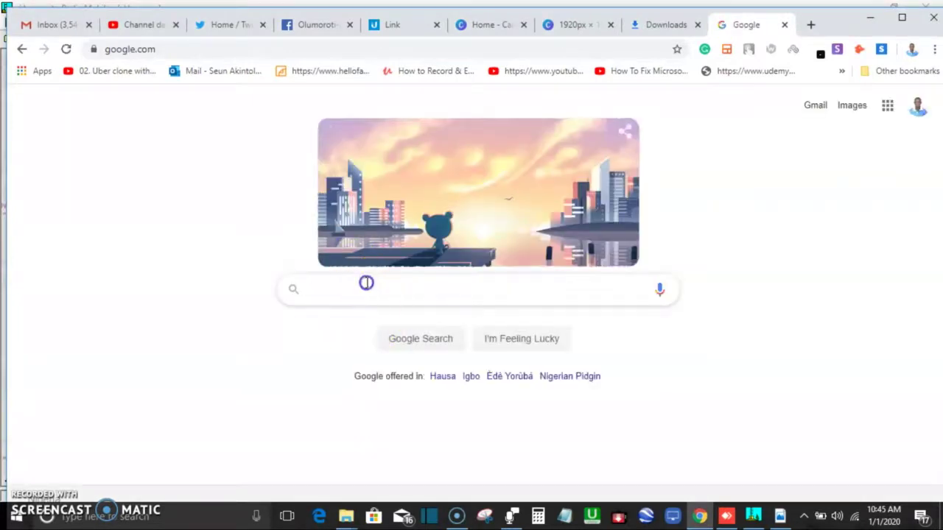
left_click(366, 283)
type("ubiquity calculator")
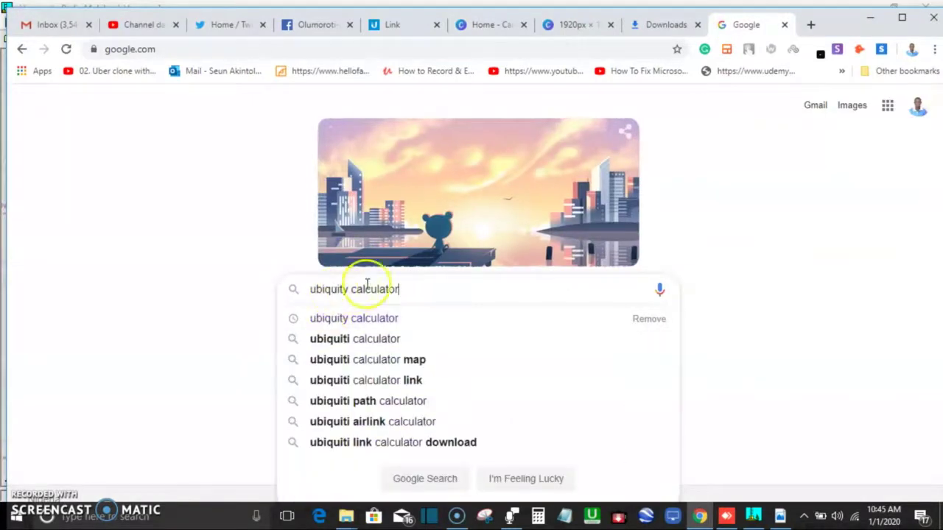
left_click(357, 318)
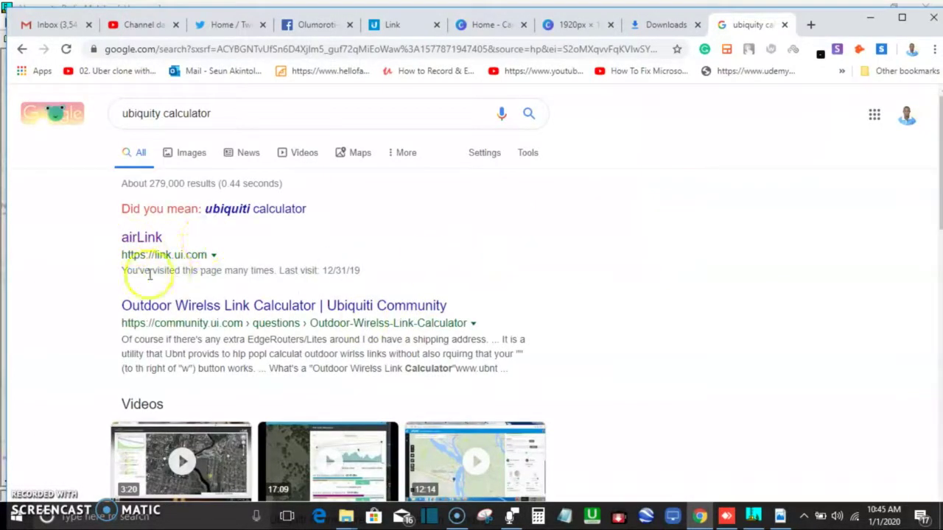
left_click(143, 236)
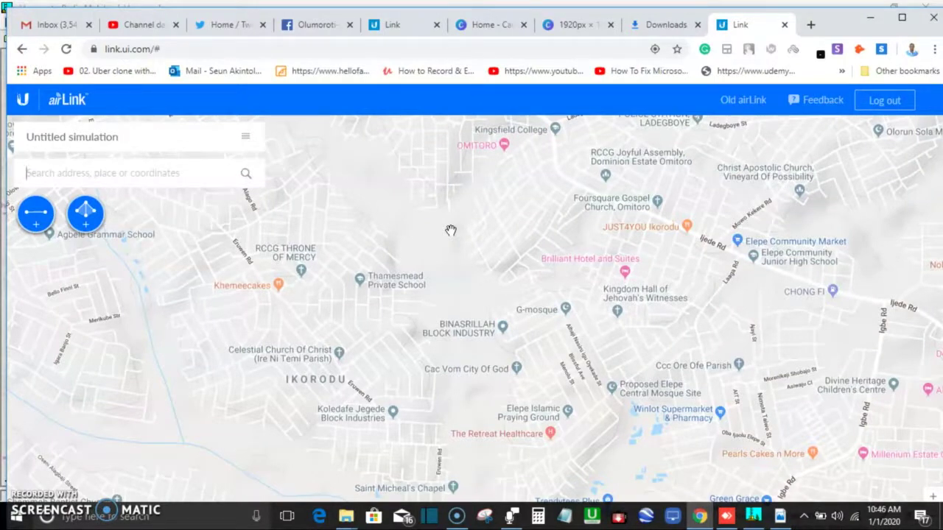
Name the untitled simulation "PTP& PTMP" and save it
left_click(188, 141)
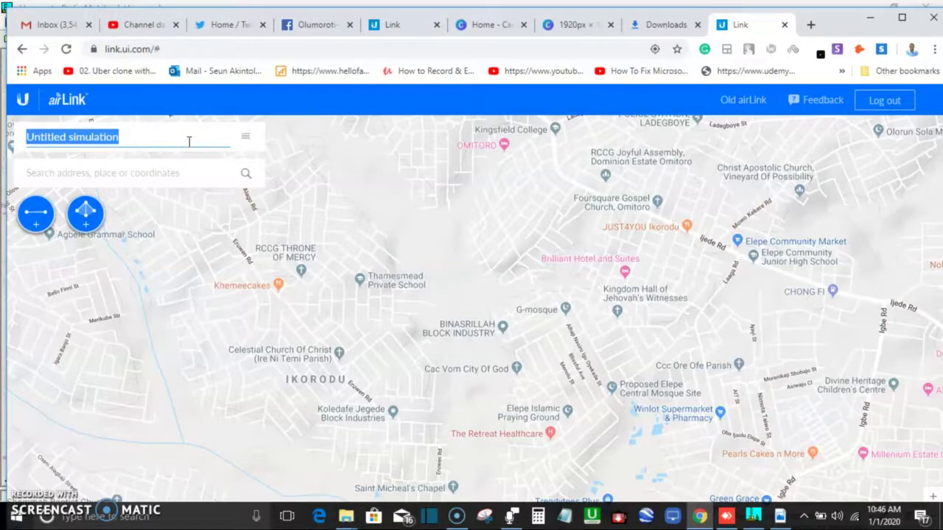
type("PTP")
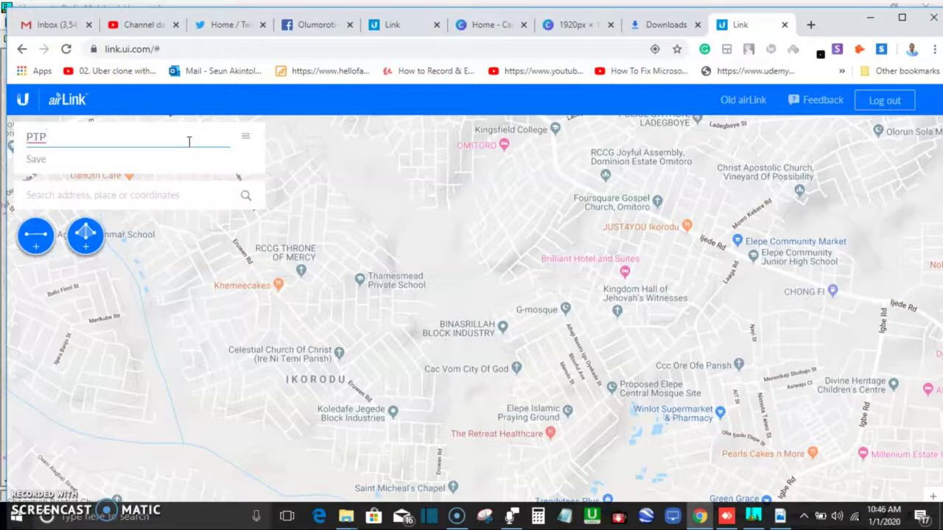
type("& PTMP")
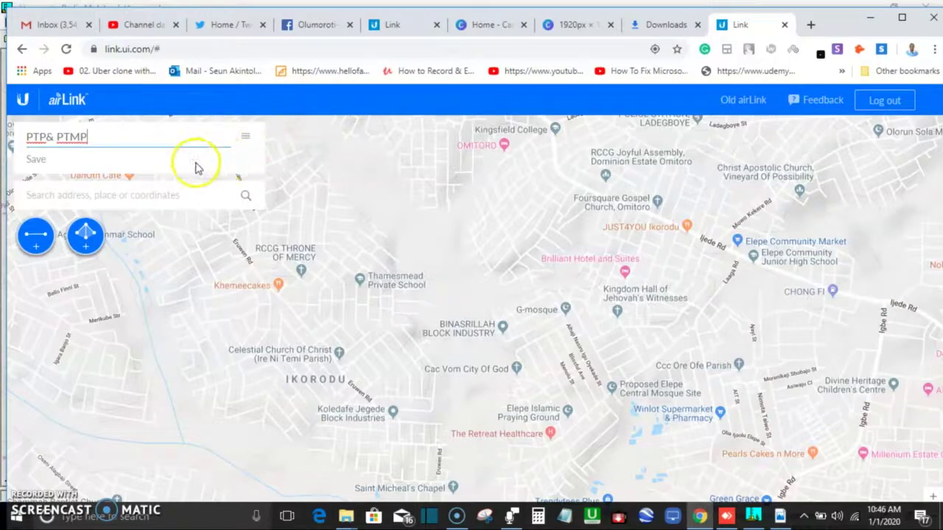
left_click(40, 161)
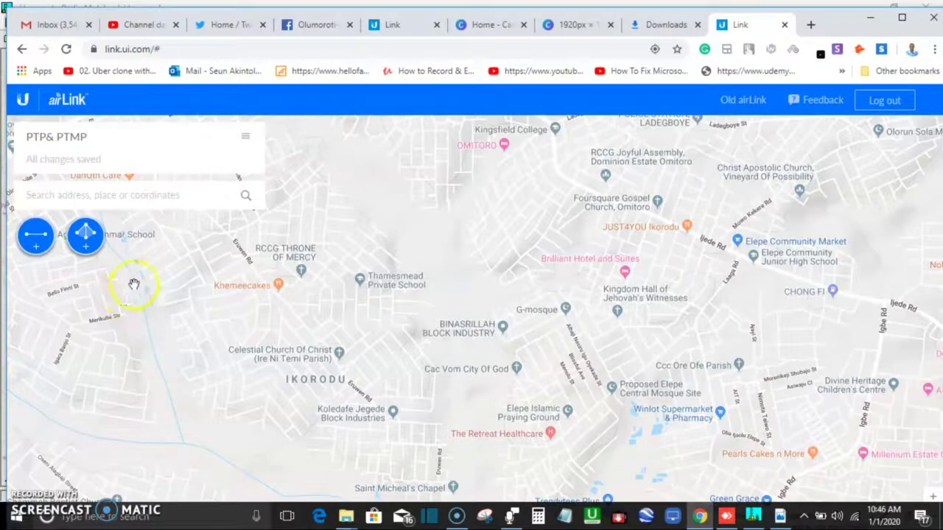
left_click(146, 201)
left_click(35, 237)
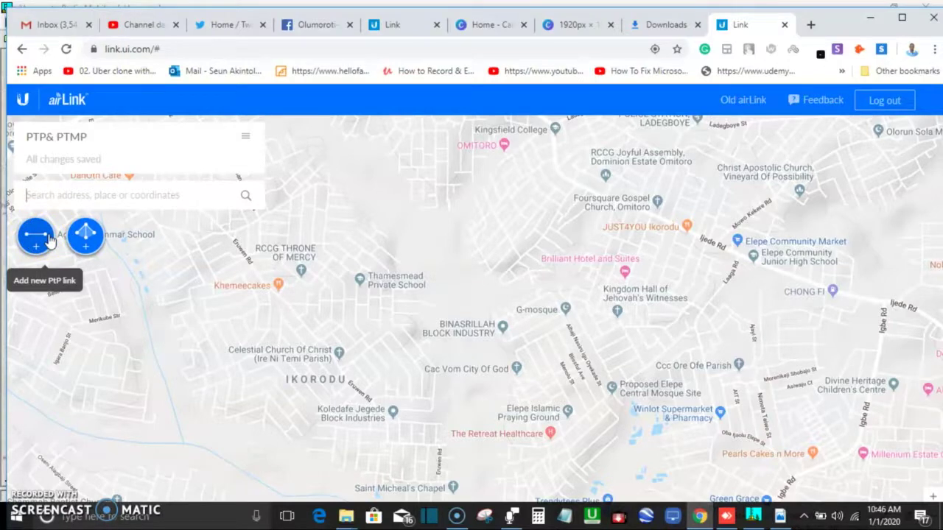
left_click(84, 238)
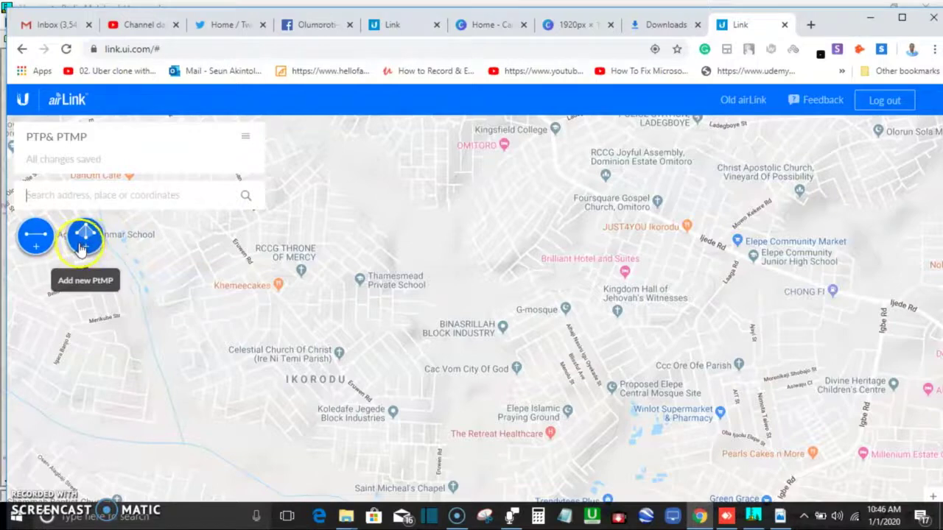
left_click(34, 246)
left_click(36, 245)
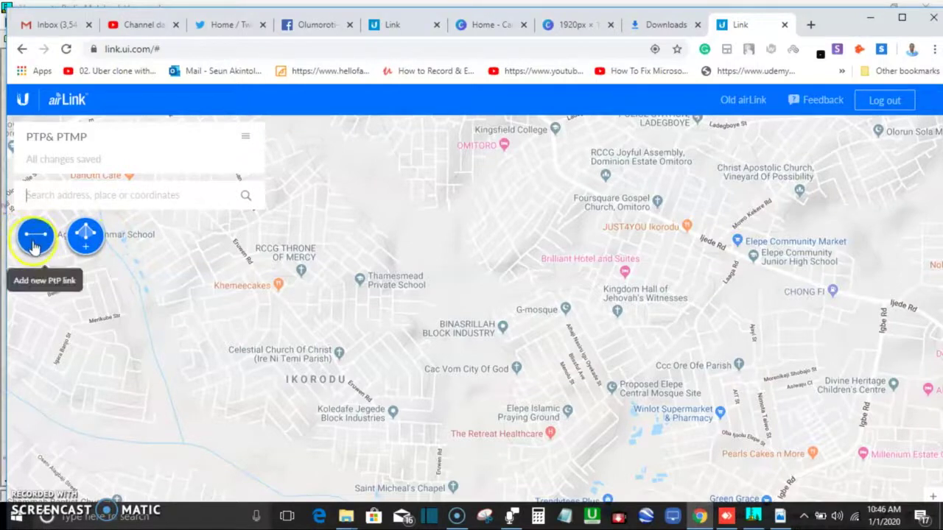
left_click(84, 238)
left_click(30, 243)
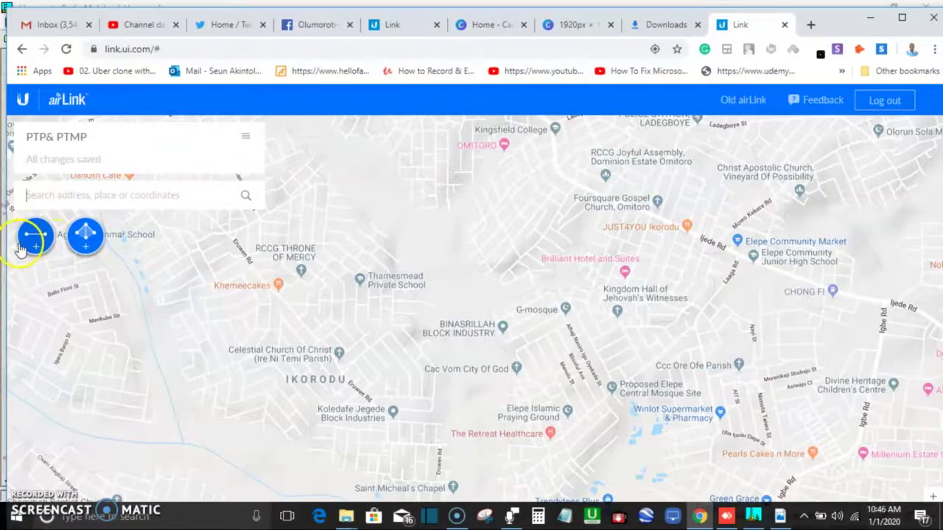
left_click(50, 184)
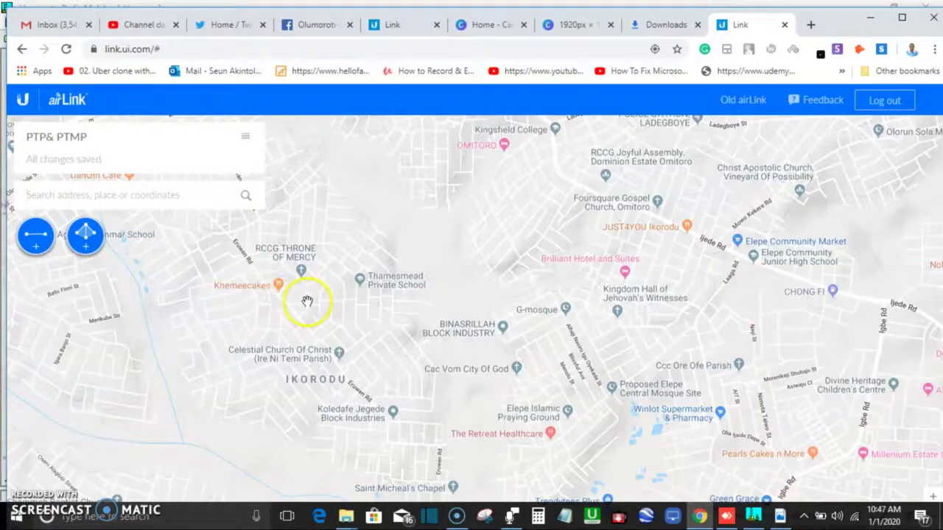
Copy the Base station unit's decimal latitude 6.624472 from Radio Mobile into airLink's location search, followed by a comma
left_click(63, 195)
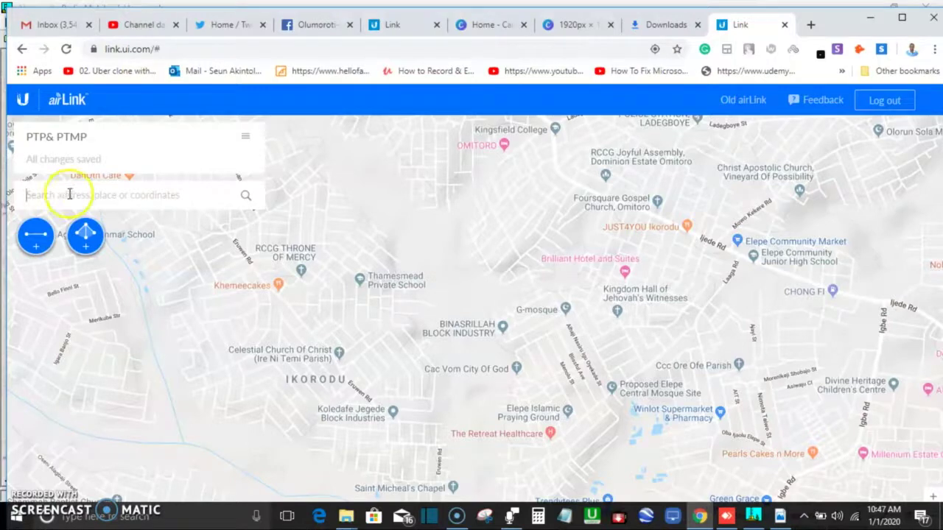
left_click(753, 517)
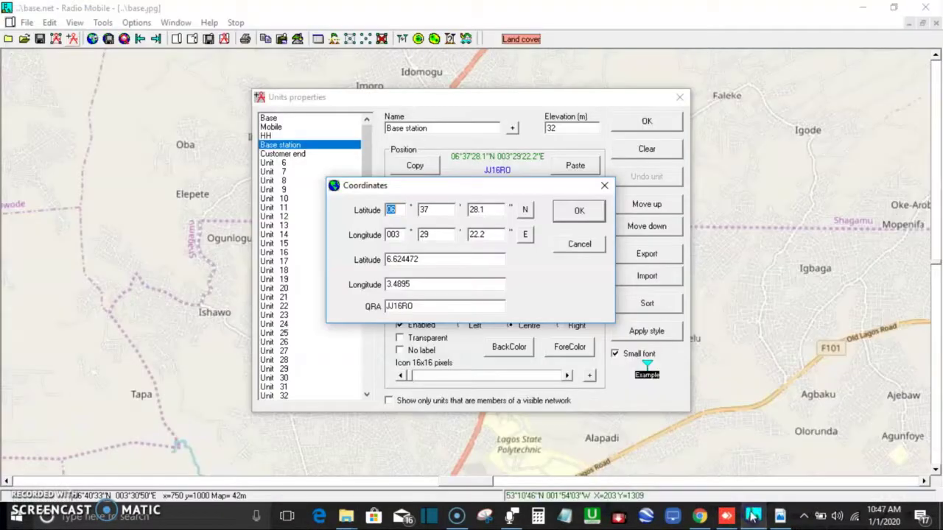
left_click(579, 247)
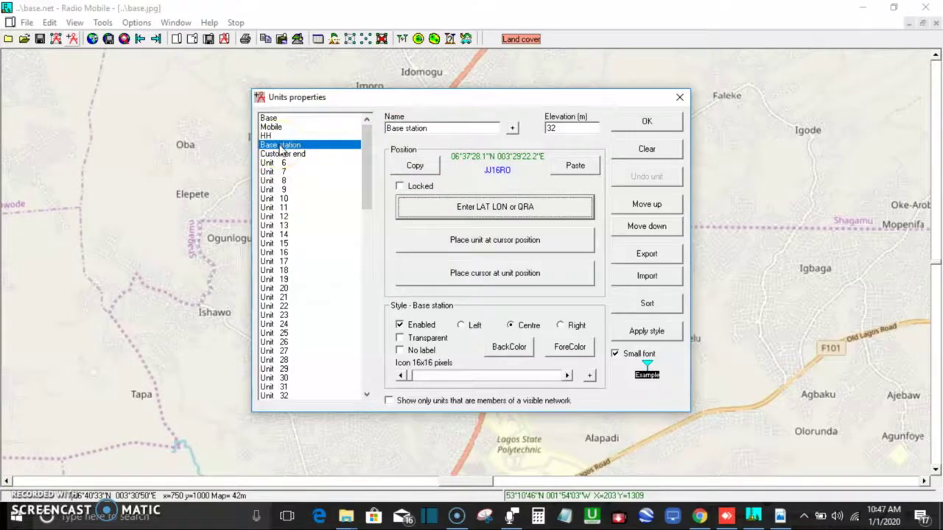
left_click(484, 212)
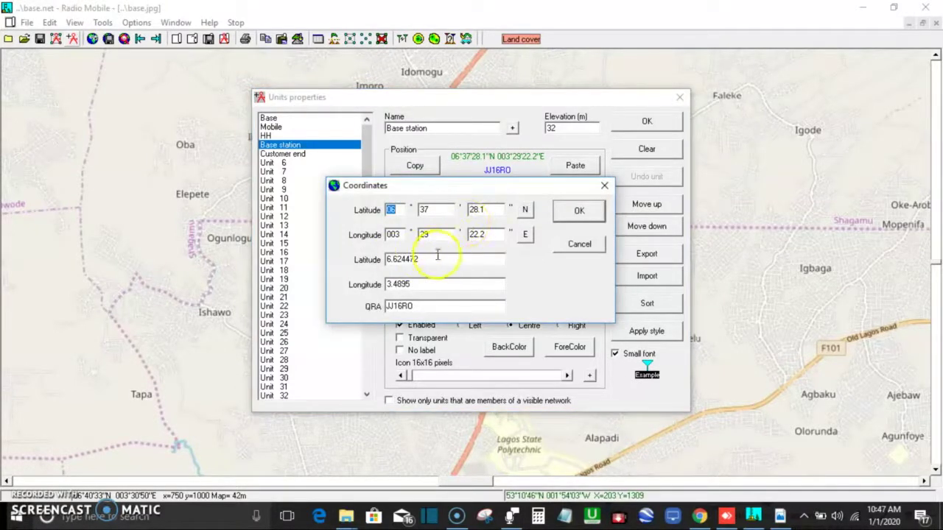
left_click_drag(442, 258, 381, 260)
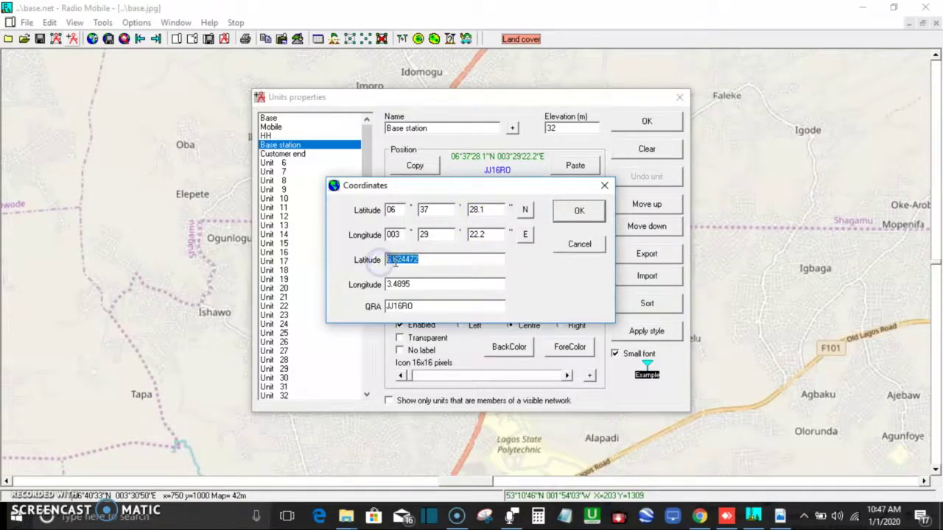
right_click(396, 264)
left_click(429, 305)
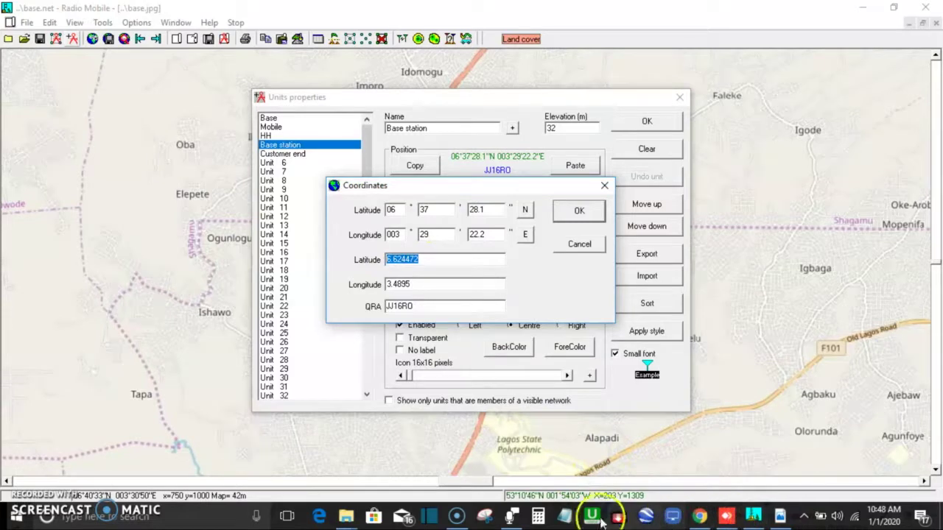
left_click(700, 517)
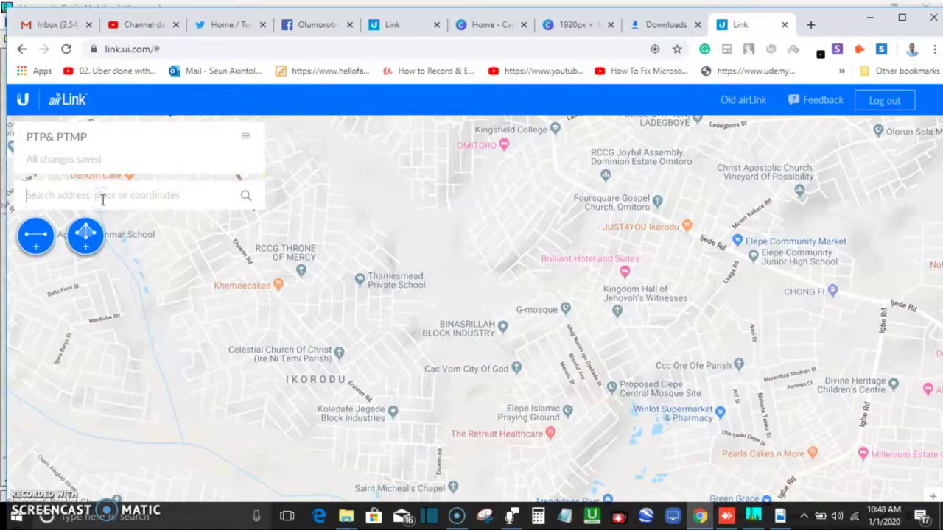
key("ctrl+v")
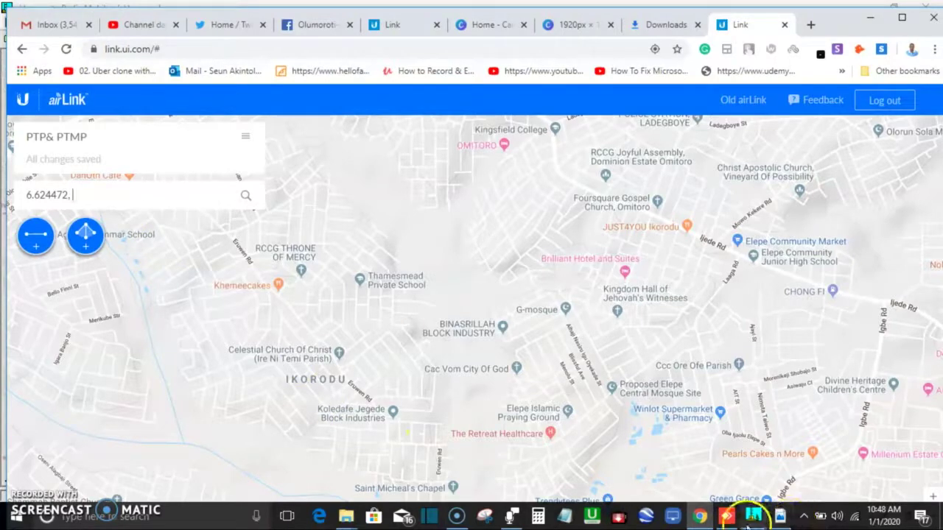
Bring the Base station's decimal longitude 3.4895 from Radio Mobile into airLink and search the map for 6.624472, 3.4895
left_click(753, 517)
left_click_drag(427, 285, 369, 288)
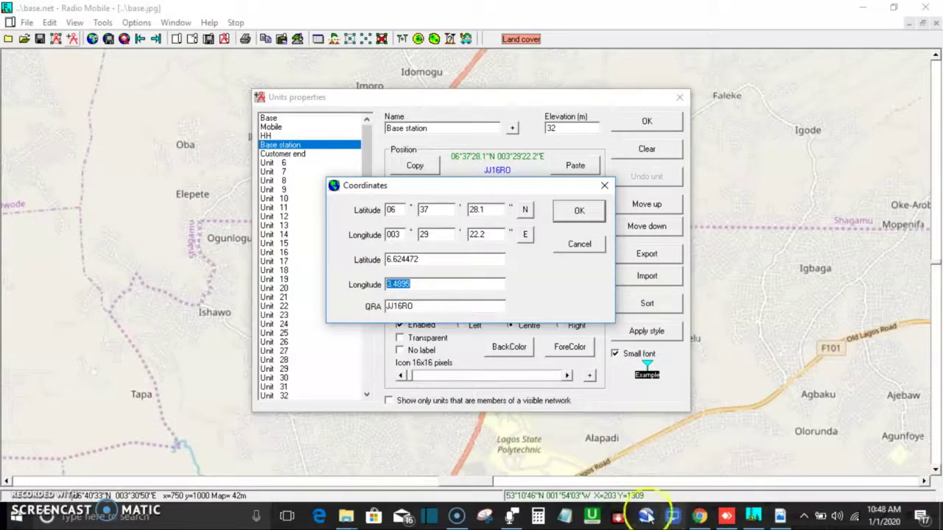
left_click(459, 518)
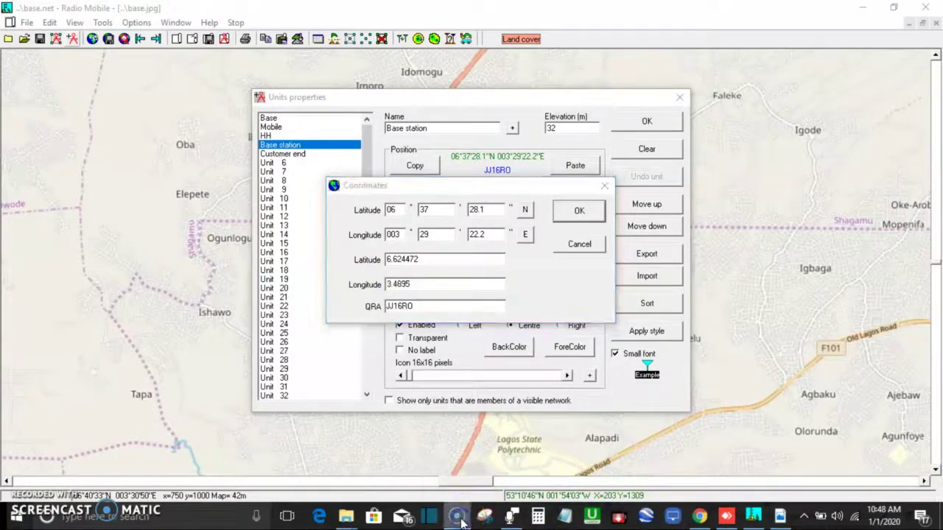
left_click(702, 519)
left_click(158, 197)
type("6.624472, ")
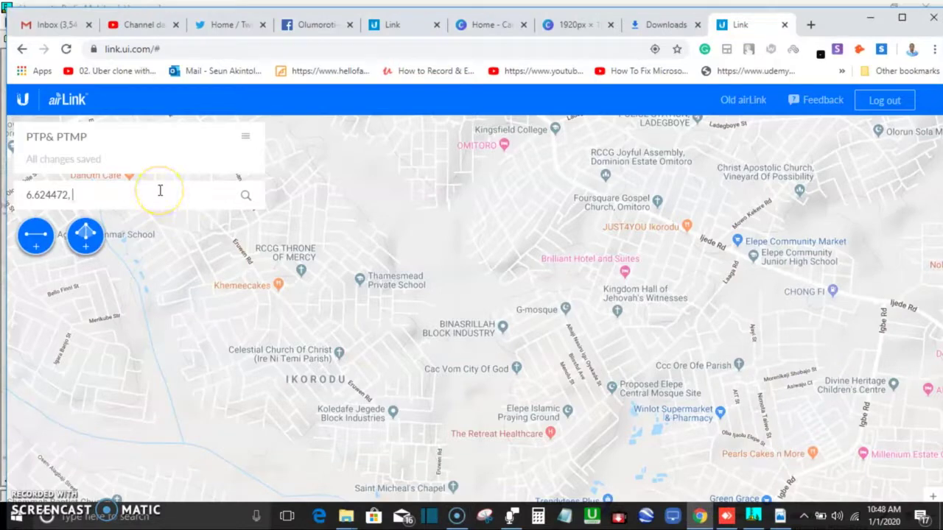
type("3.4895")
left_click(243, 196)
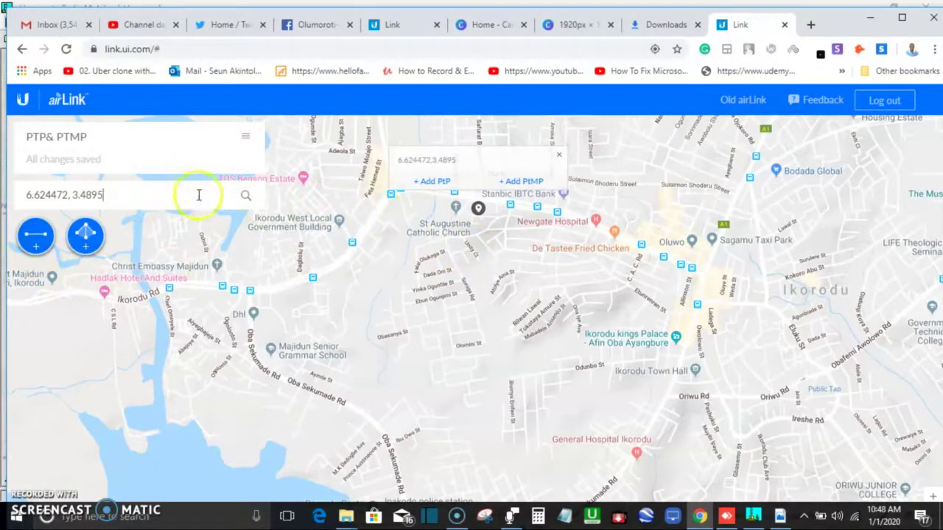
Add a point-to-point link at the searched coordinates and name its two devices BASE STATION and REMOTE END
left_click(37, 237)
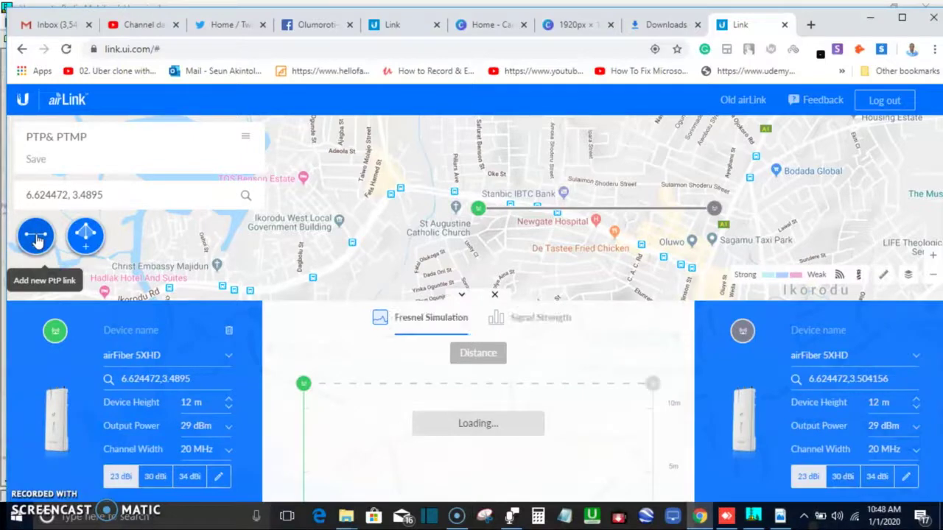
left_click_drag(37, 237, 130, 348)
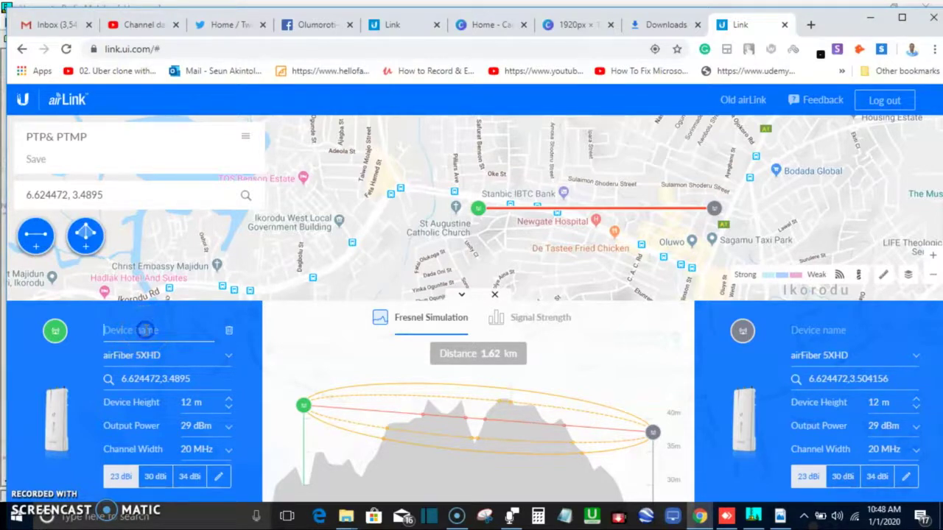
left_click(840, 331)
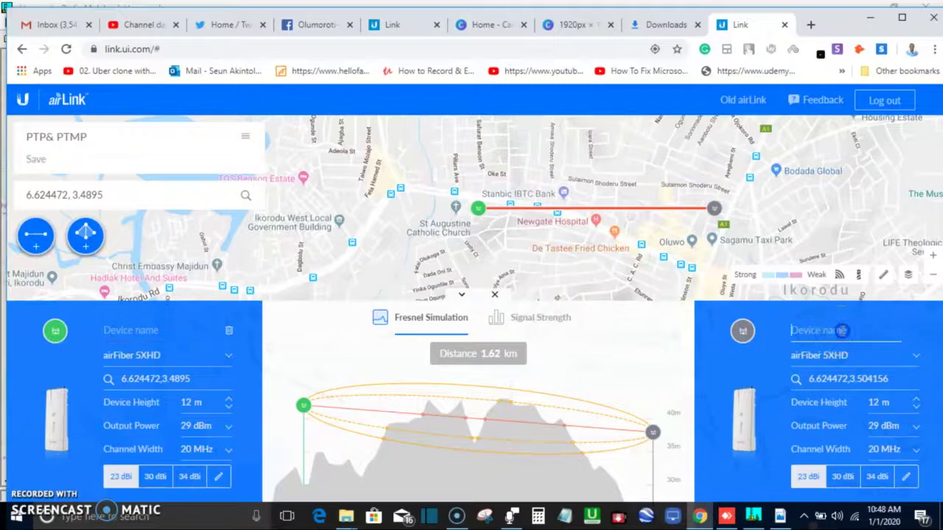
left_click(163, 318)
left_click(136, 324)
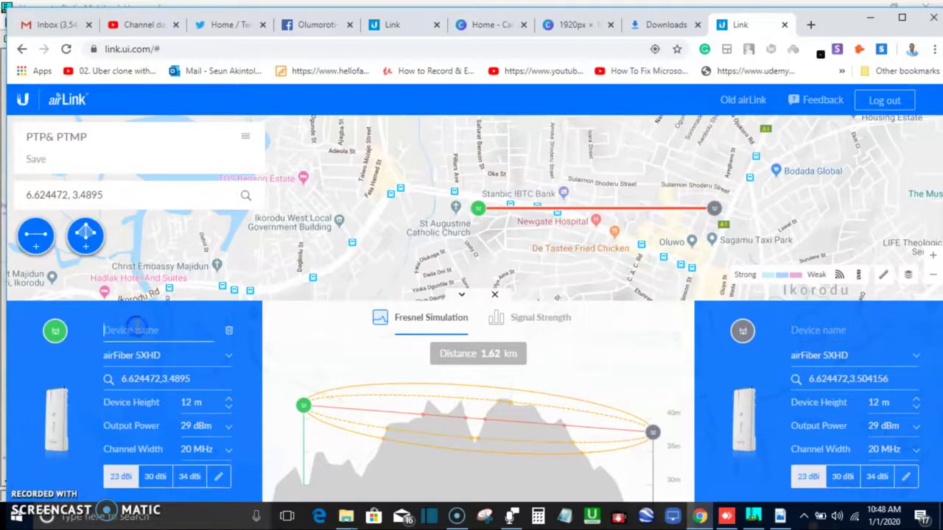
type("C")
key("BackSpace")
type("BASE")
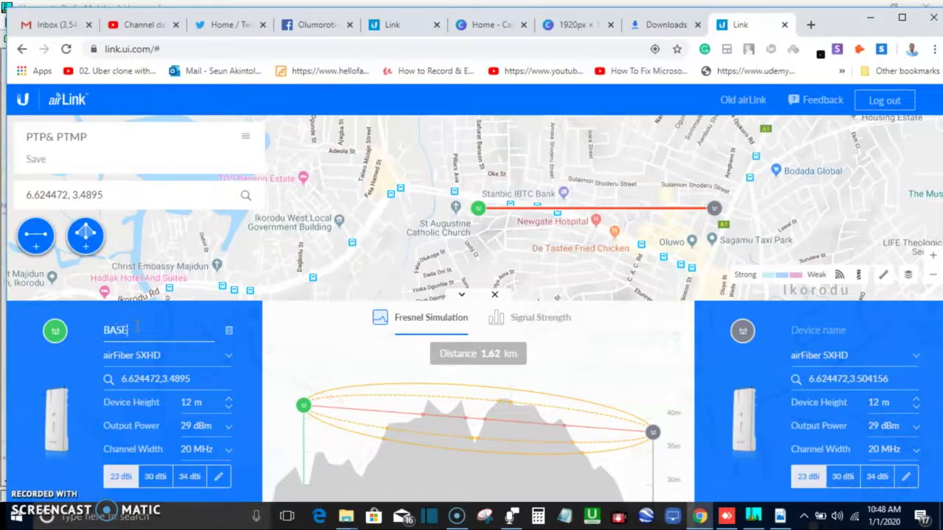
type(" STATION")
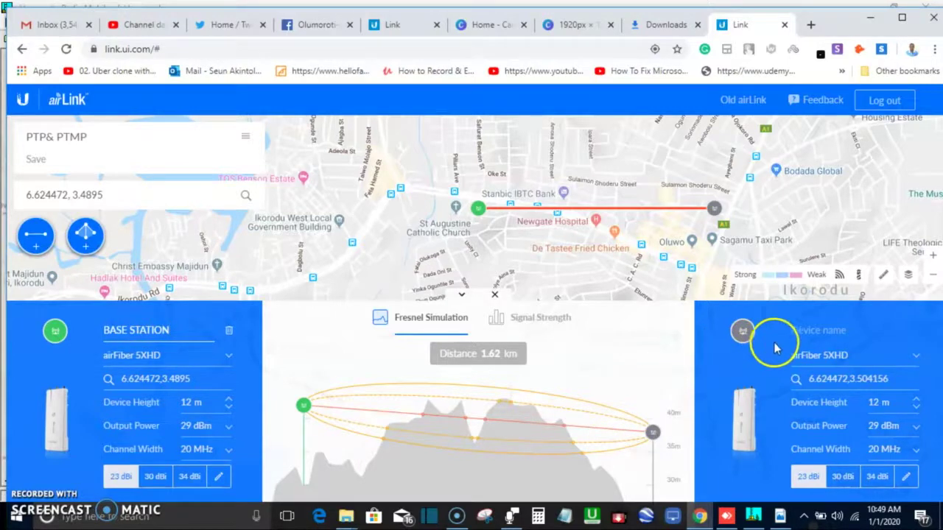
left_click(820, 332)
type("REMOTE END")
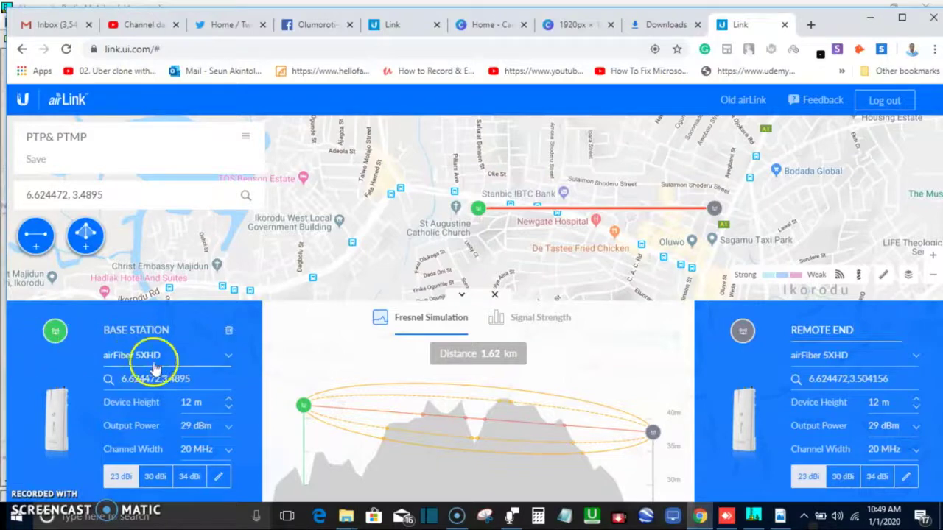
Open the device catalogue for the Base Station and remove the Most Popular filter to list all 5 GHz models
left_click(228, 355)
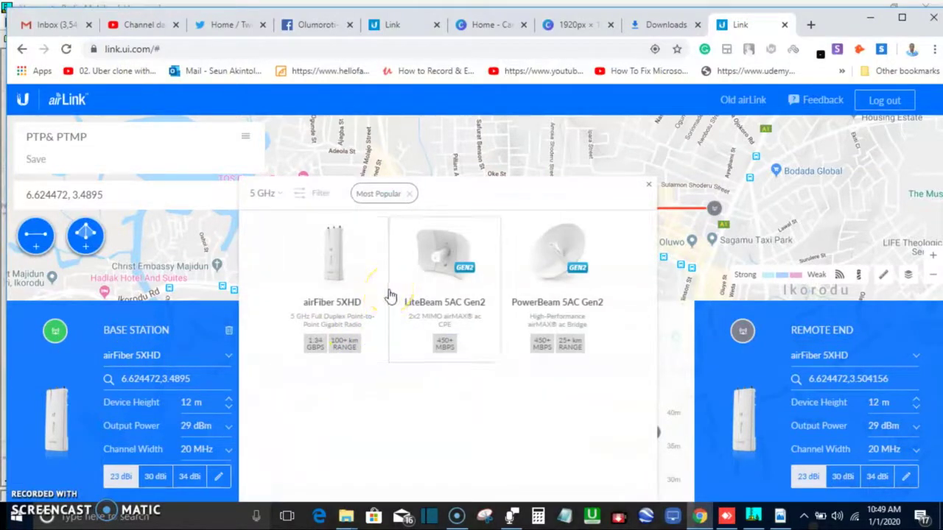
left_click(537, 293)
left_click(418, 324)
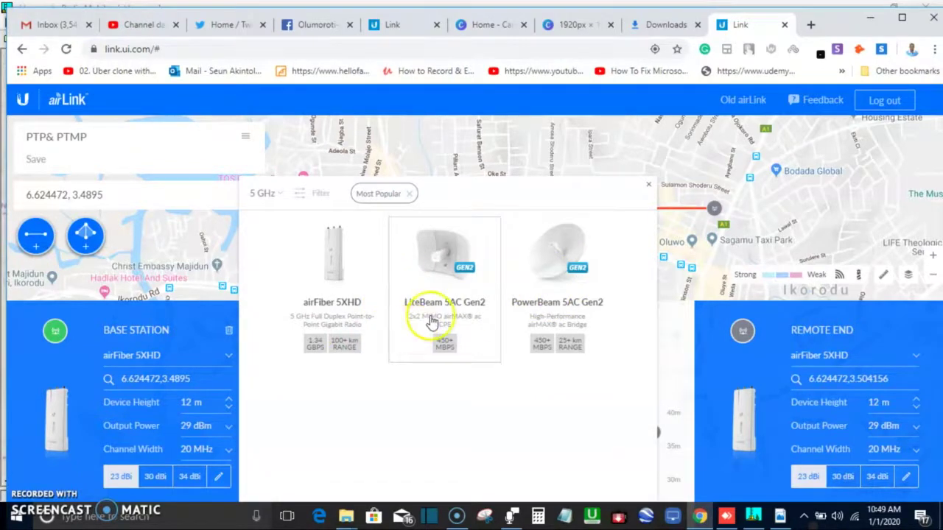
left_click(433, 302)
left_click(376, 194)
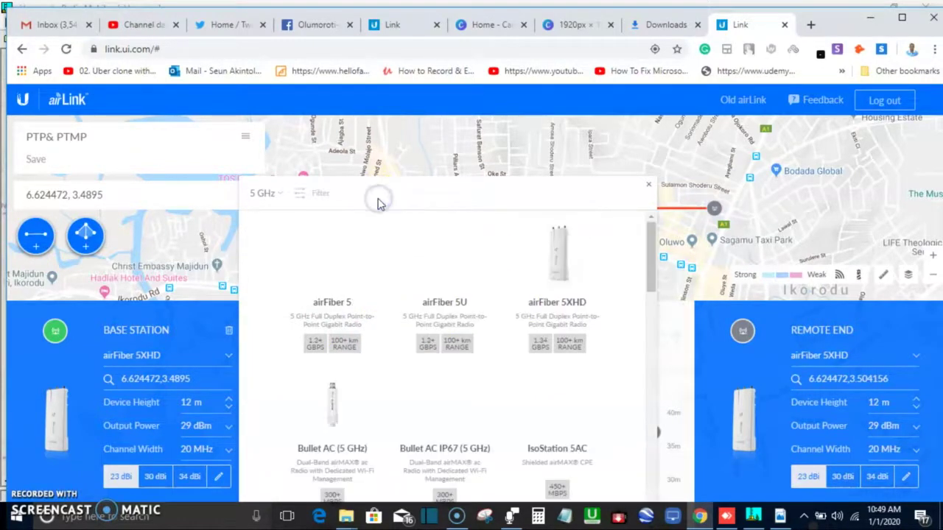
Find the Rocket 5AC Lite in the 5 GHz device list and assign it to the Base Station
scroll(361, 246, "down", 4)
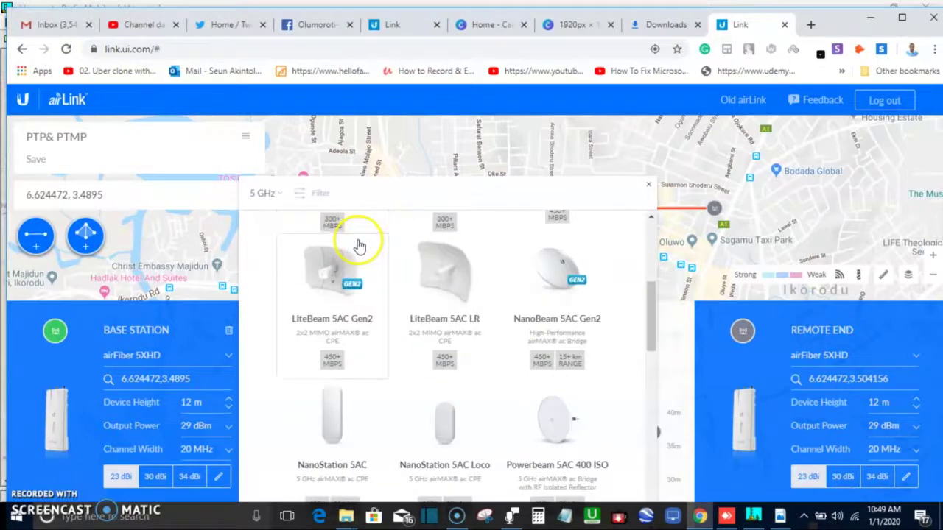
scroll(359, 246, "down", 2)
scroll(484, 362, "down", 2)
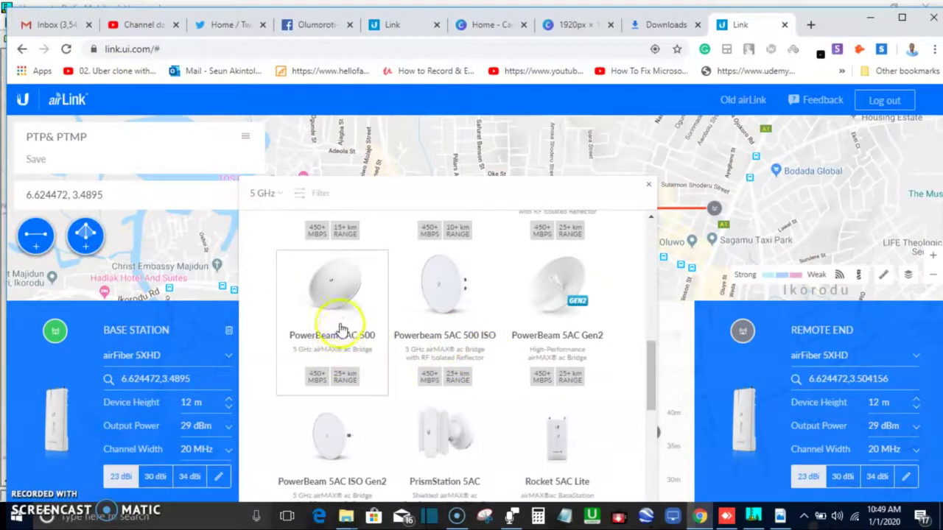
scroll(475, 328, "down", 1)
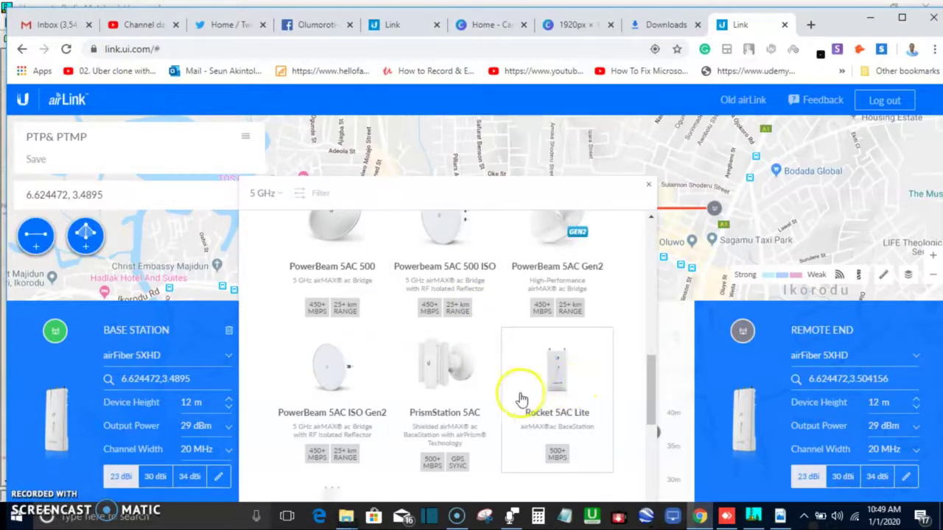
scroll(432, 383, "up", 1)
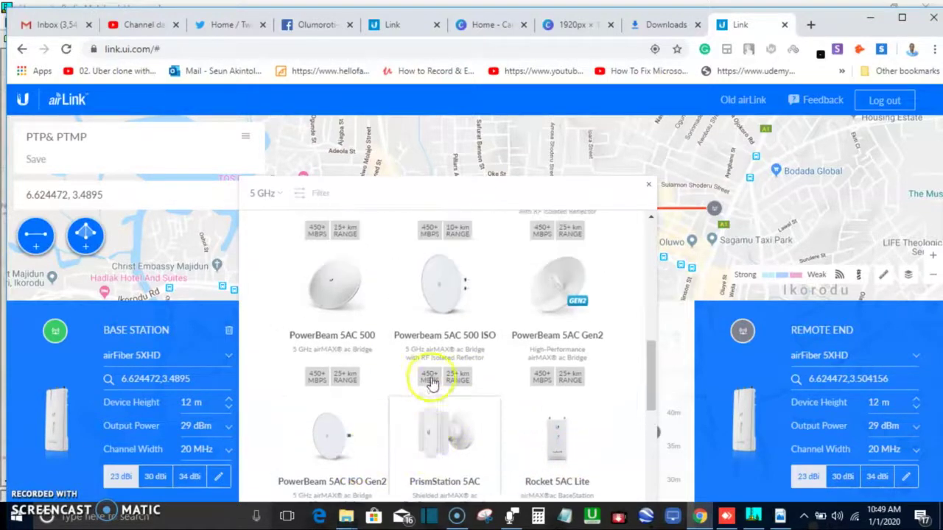
scroll(541, 302, "down", 4)
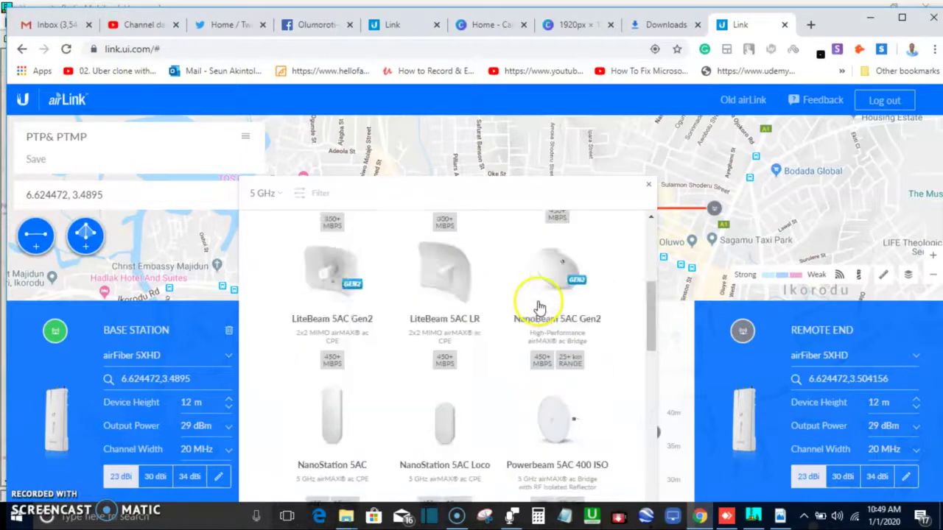
scroll(553, 283, "up", 3)
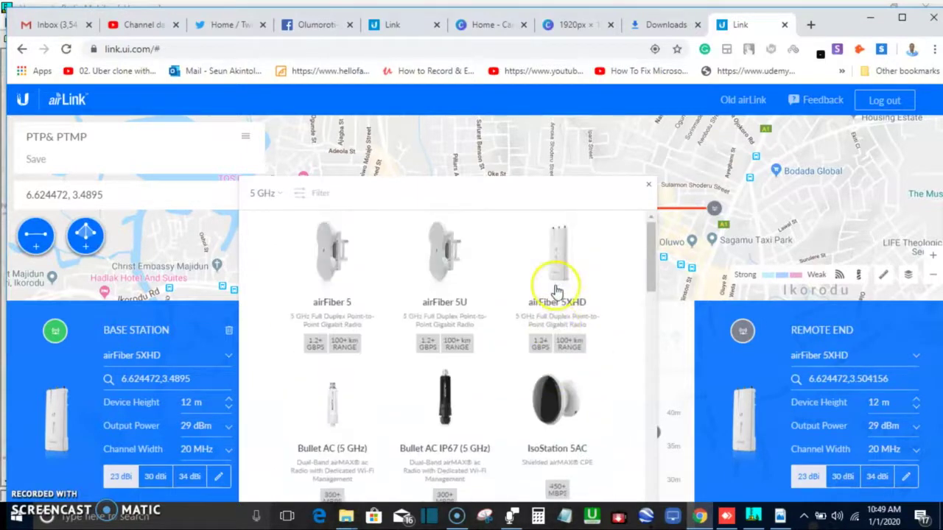
scroll(556, 291, "down", 10)
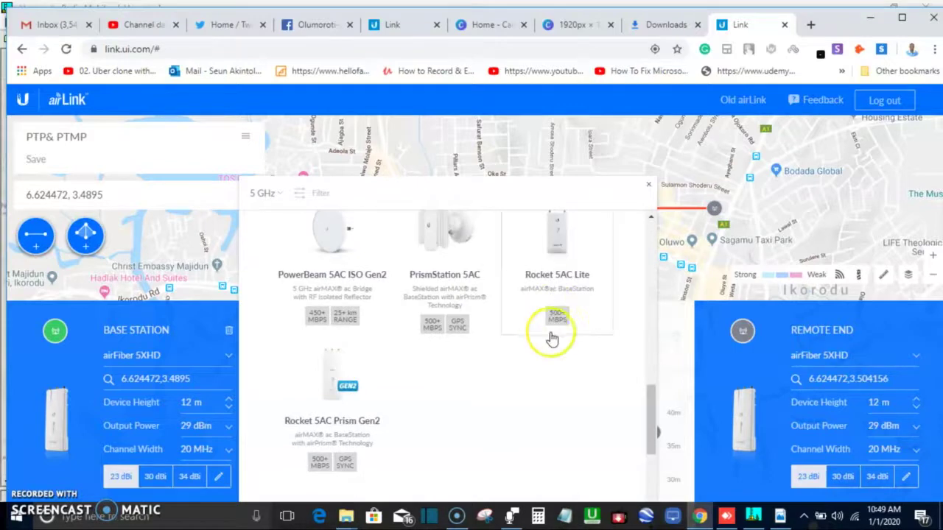
scroll(553, 339, "up", 2)
left_click(552, 361)
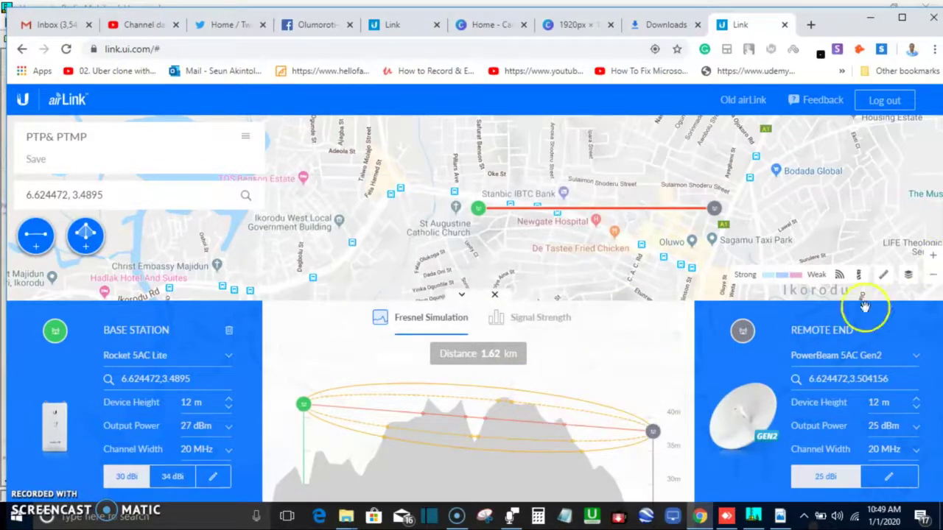
left_click(196, 402)
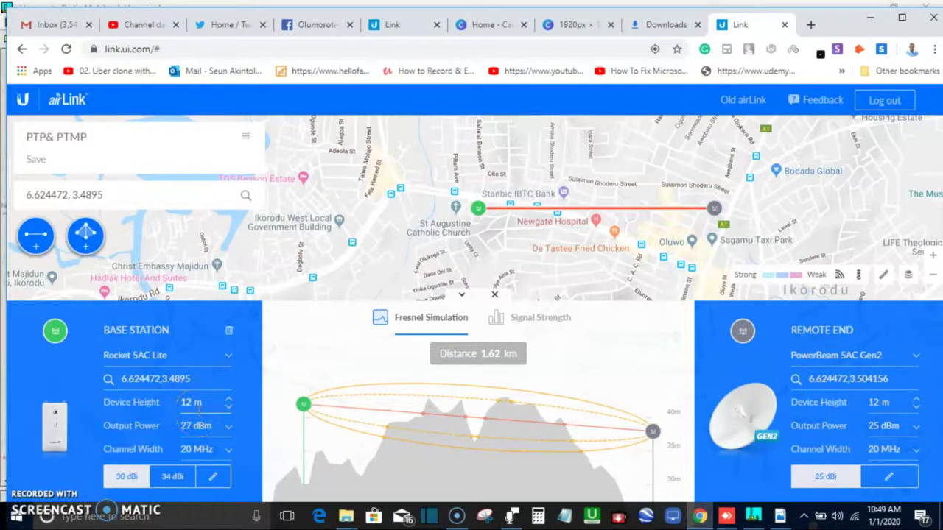
left_click(193, 403)
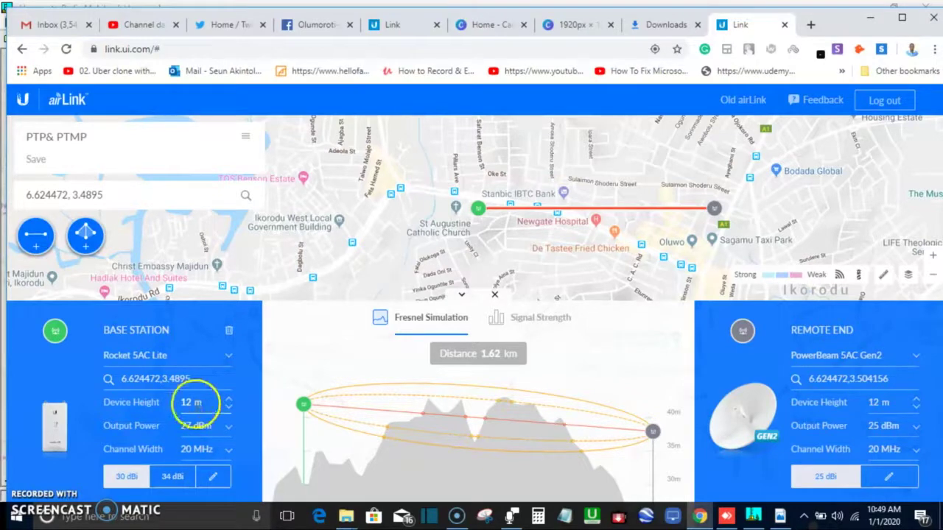
key("BackSpace")
key("BackSpace")
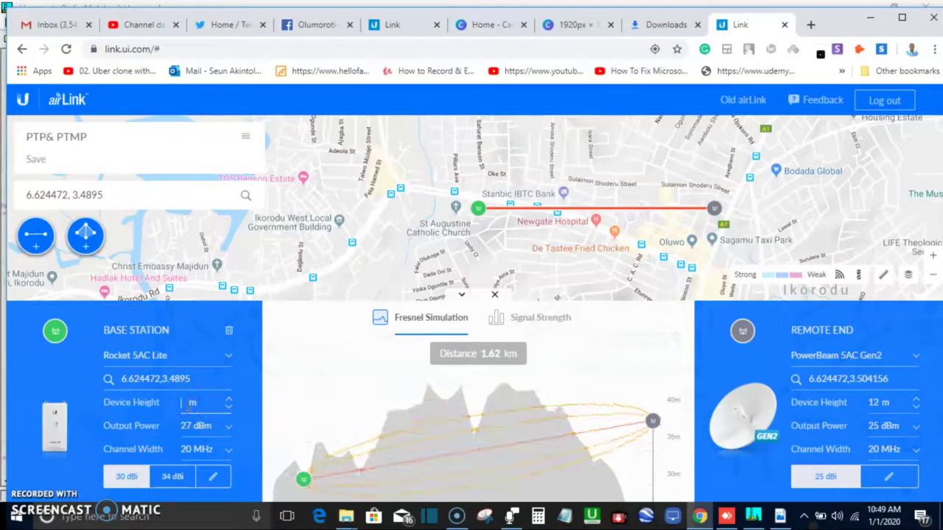
type("30")
left_click(191, 414)
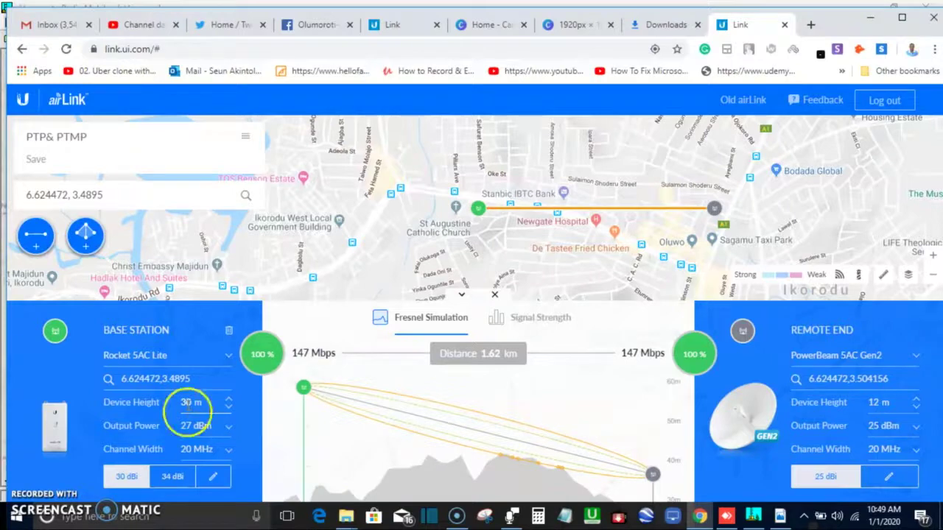
Reduce the Base Station's output power to 23 dBm and close the power setting
left_click(228, 429)
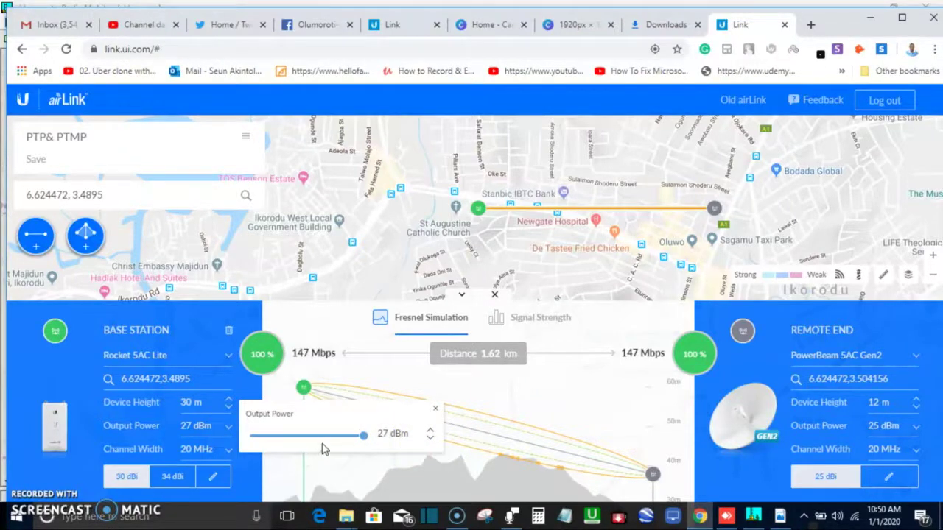
left_click(374, 434)
left_click(431, 439)
left_click(432, 432)
left_click(305, 388)
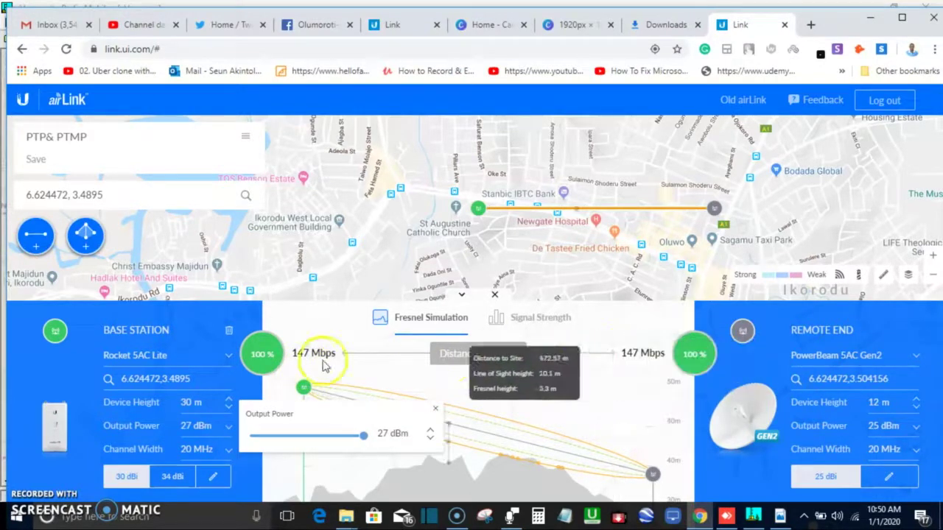
left_click(428, 441)
left_click(429, 441)
left_click(429, 442)
left_click(429, 441)
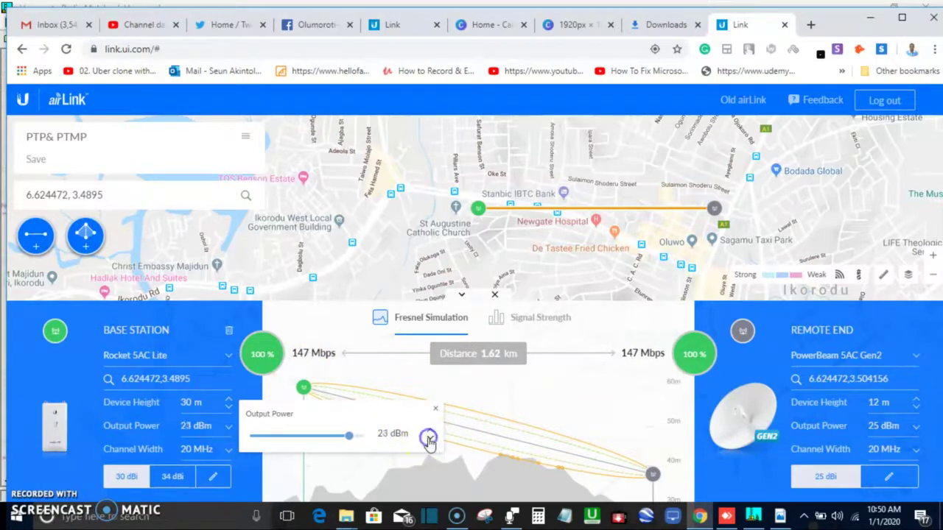
left_click(327, 326)
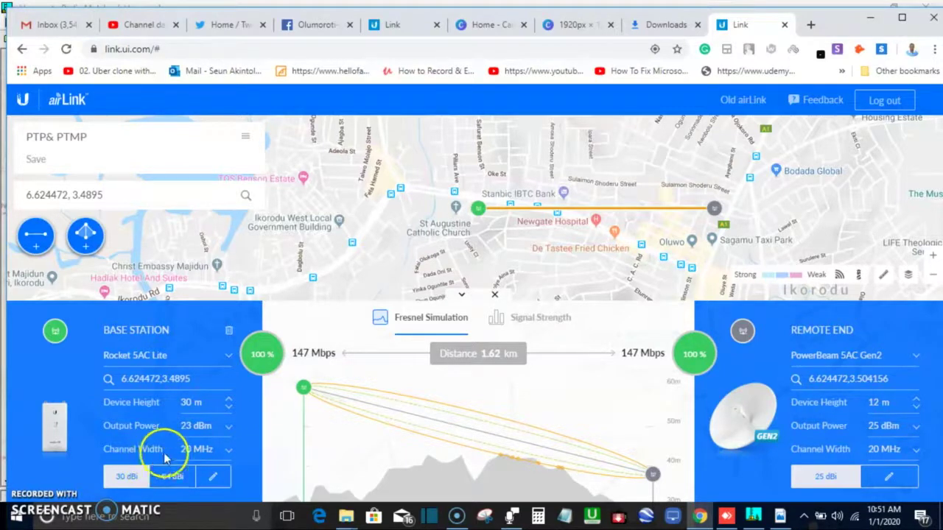
left_click(226, 451)
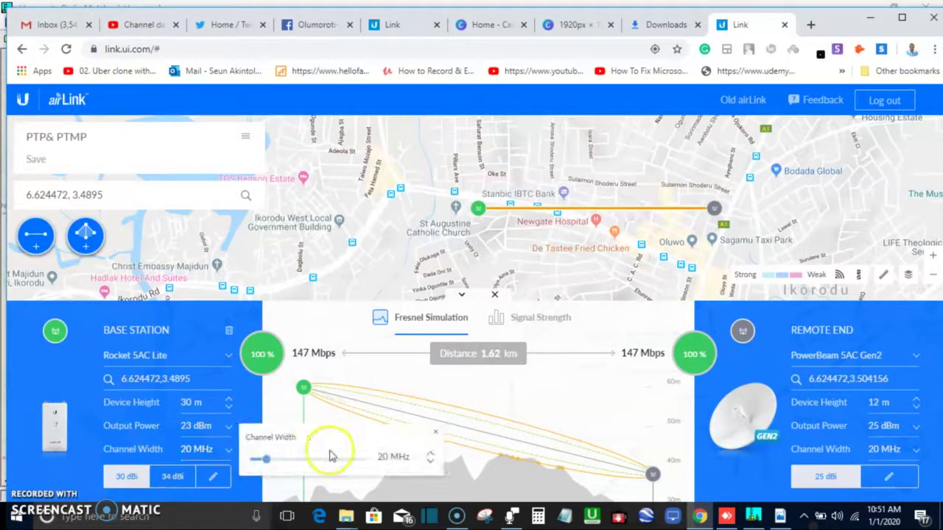
left_click(432, 452)
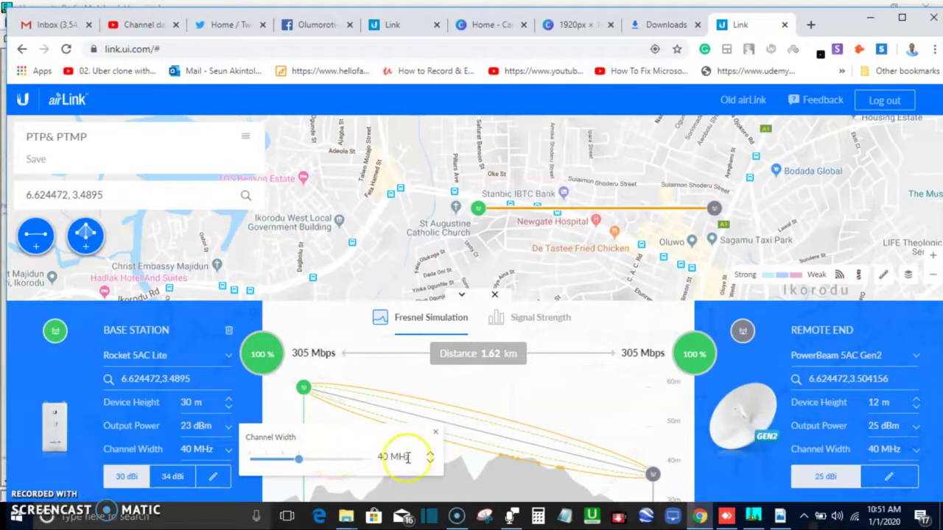
left_click(46, 367)
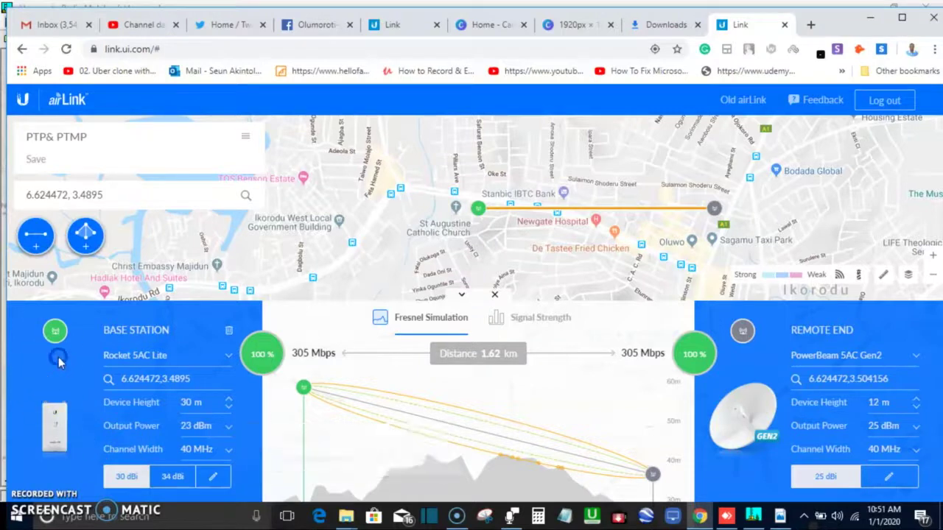
Try a 20 MHz channel width on the Base Station and return it to 40 MHz
left_click(218, 451)
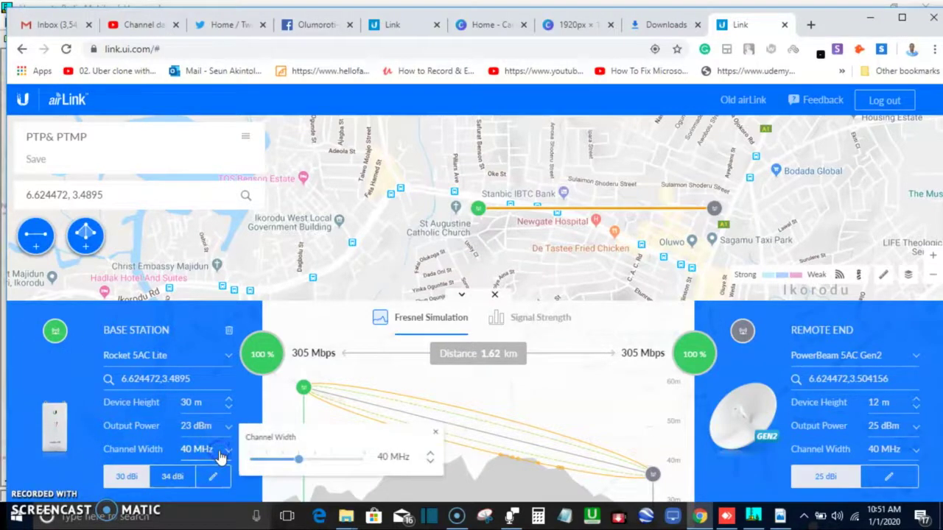
left_click(432, 463)
left_click(432, 463)
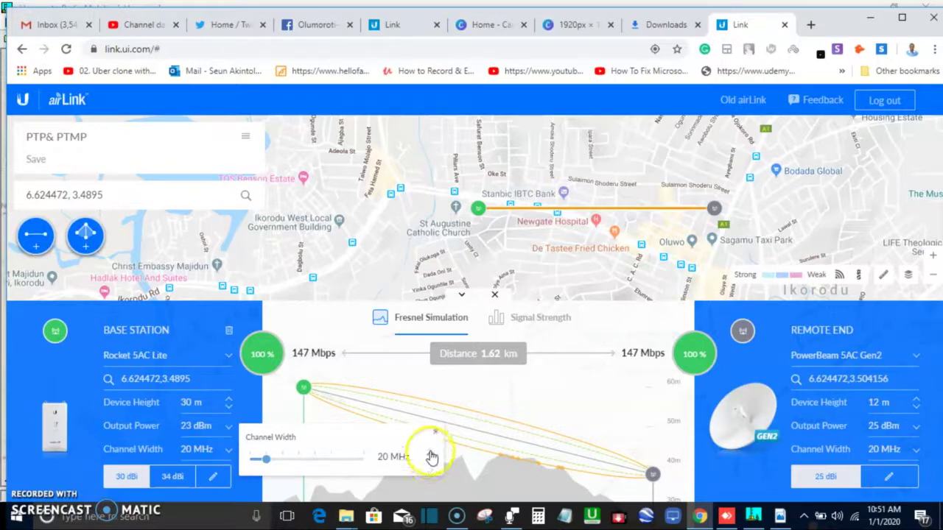
left_click(430, 454)
left_click(430, 454)
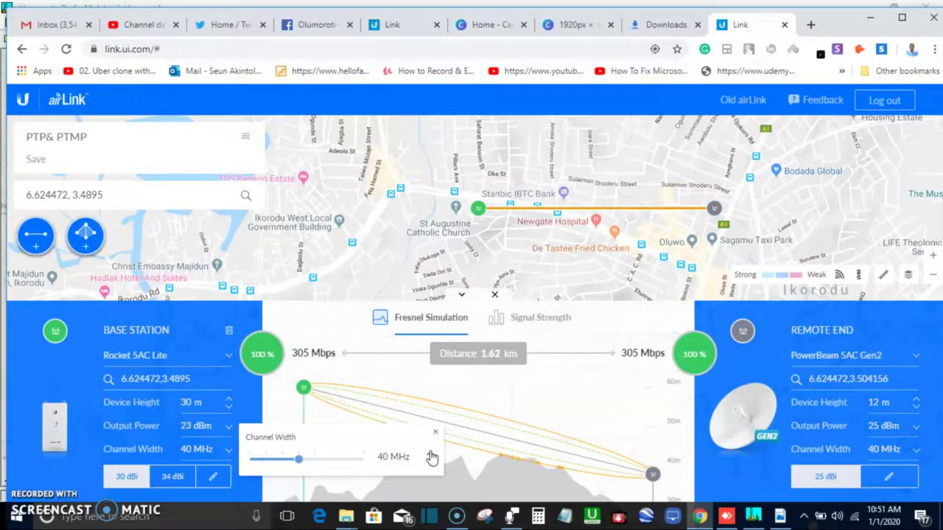
left_click(49, 367)
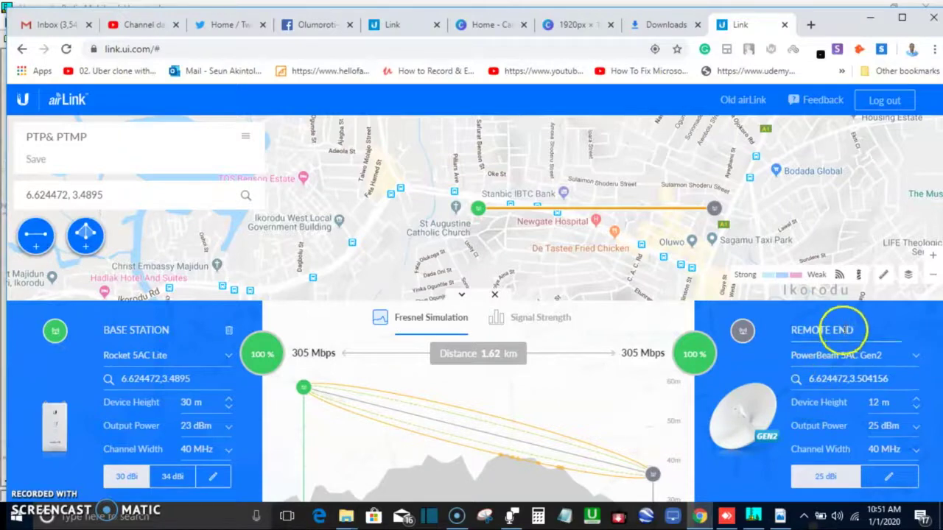
left_click(877, 357)
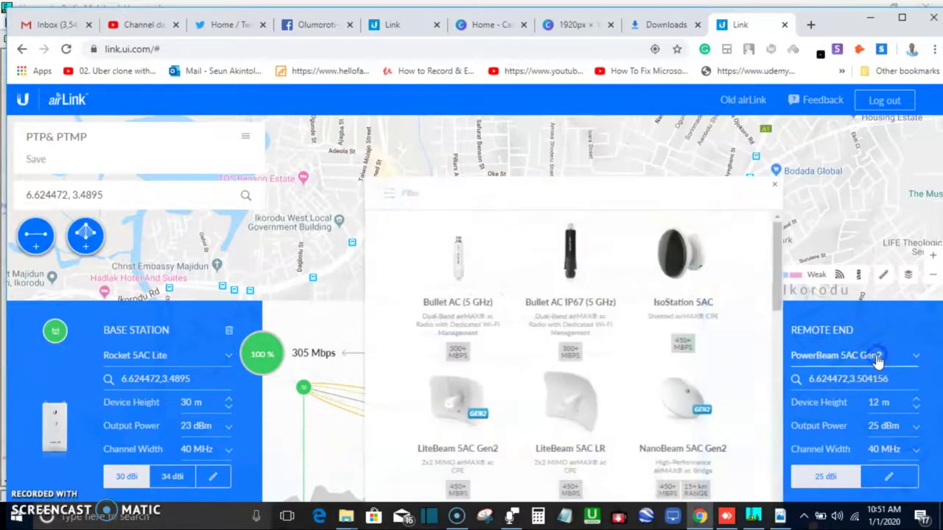
scroll(752, 403, "down", 6)
scroll(753, 403, "down", 4)
scroll(715, 288, "up", 3)
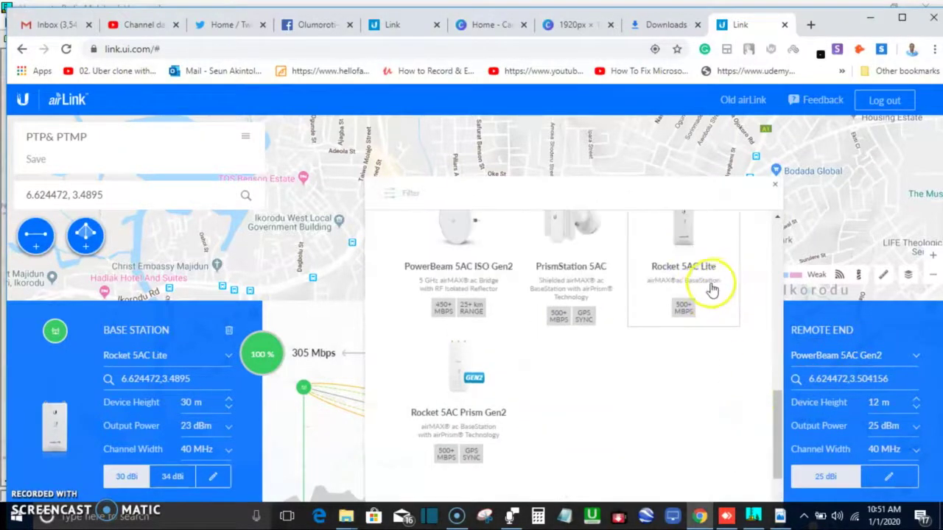
left_click(715, 291)
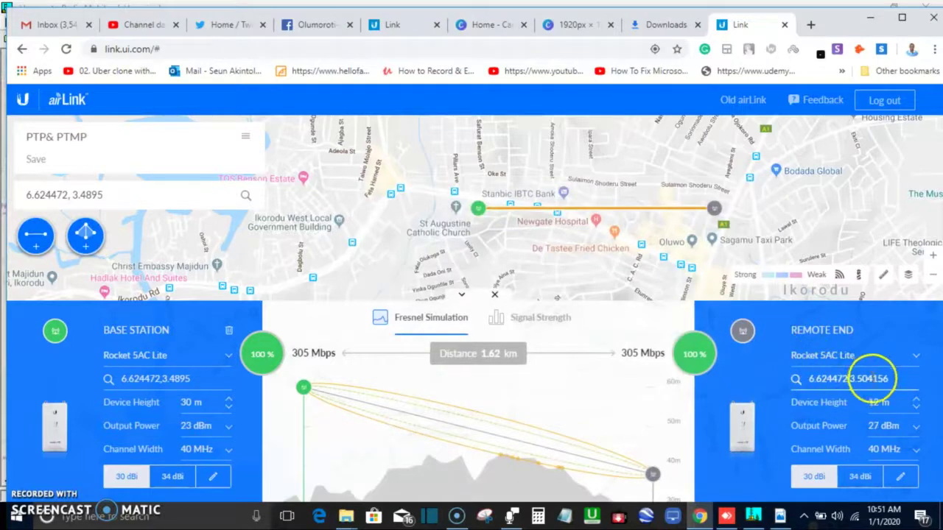
left_click(901, 409)
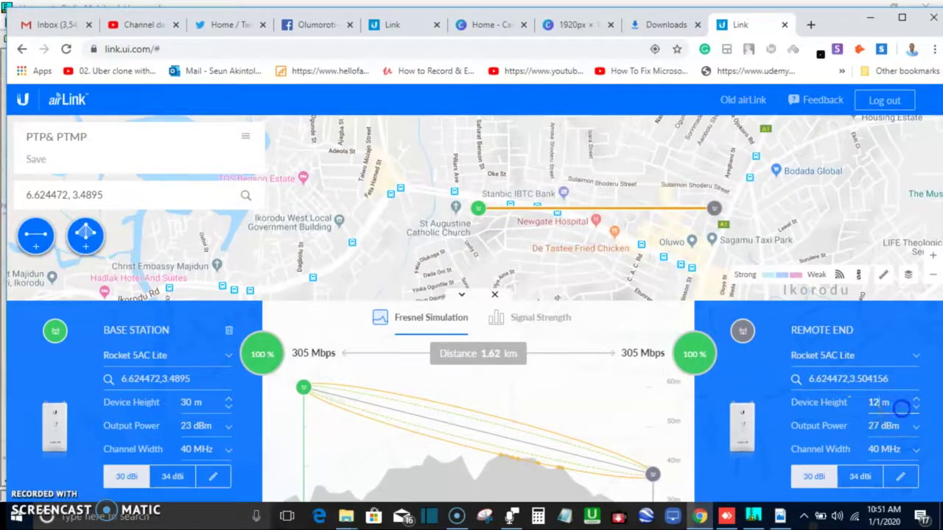
key("BackSpace")
key("BackSpace")
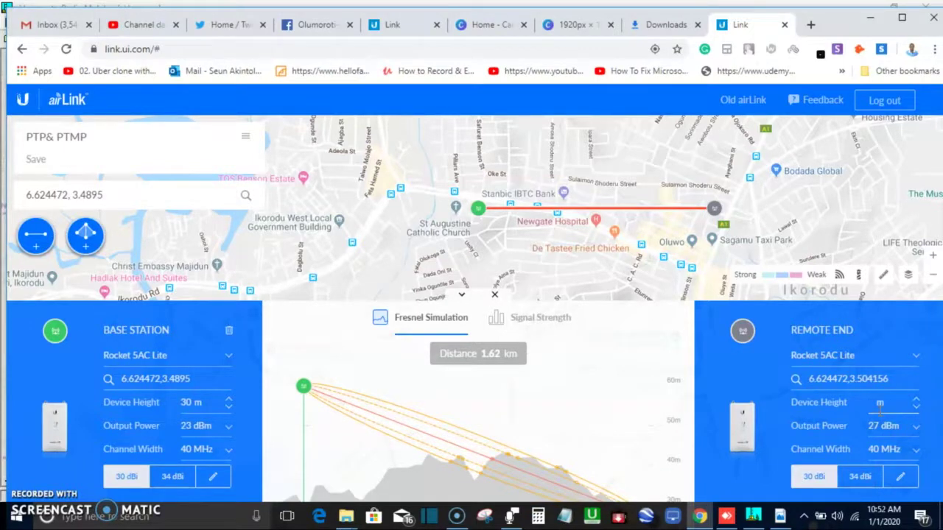
type("30")
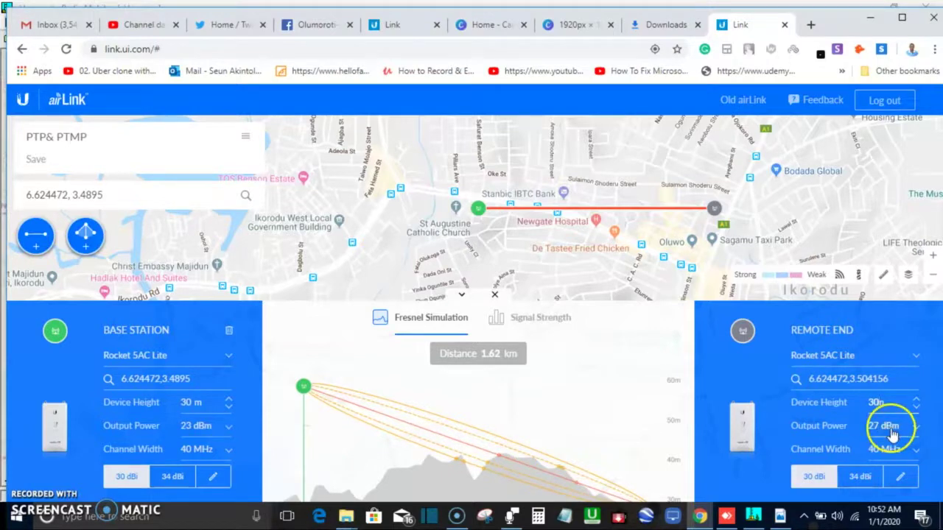
left_click(917, 434)
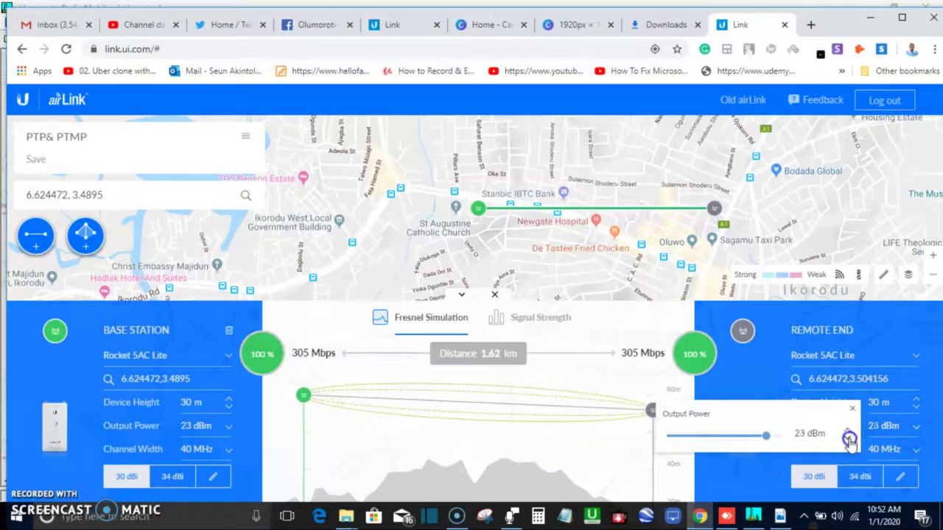
left_click(884, 319)
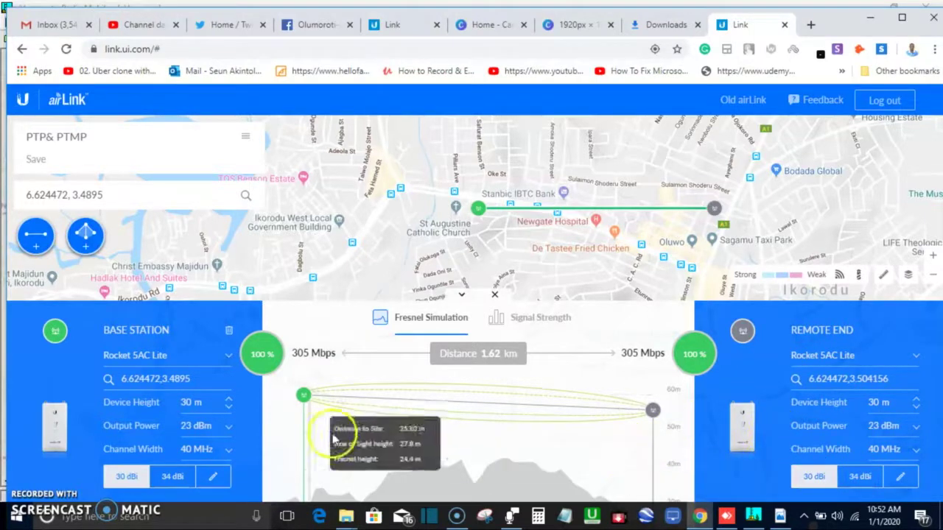
Compare the Base Station's location coordinates with the coordinates in the map's location search
left_click(184, 378)
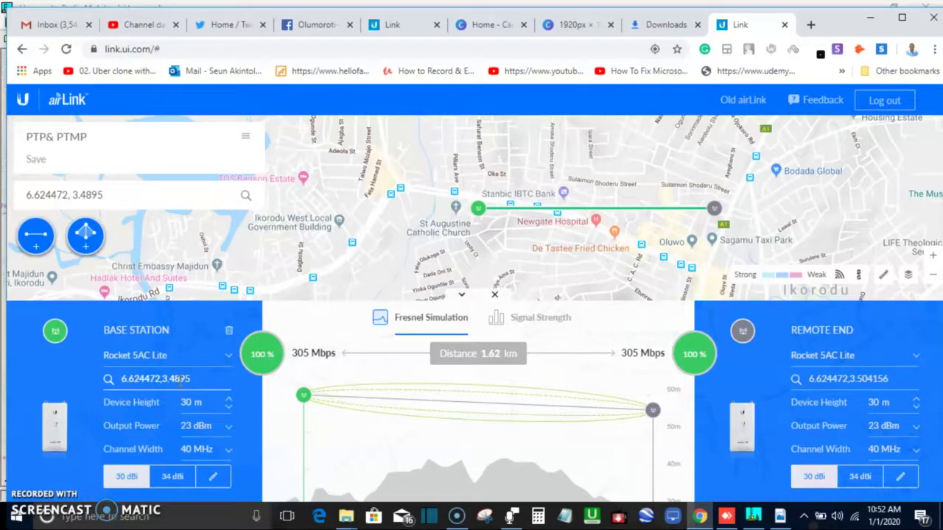
triple_click(183, 378)
left_click(71, 194)
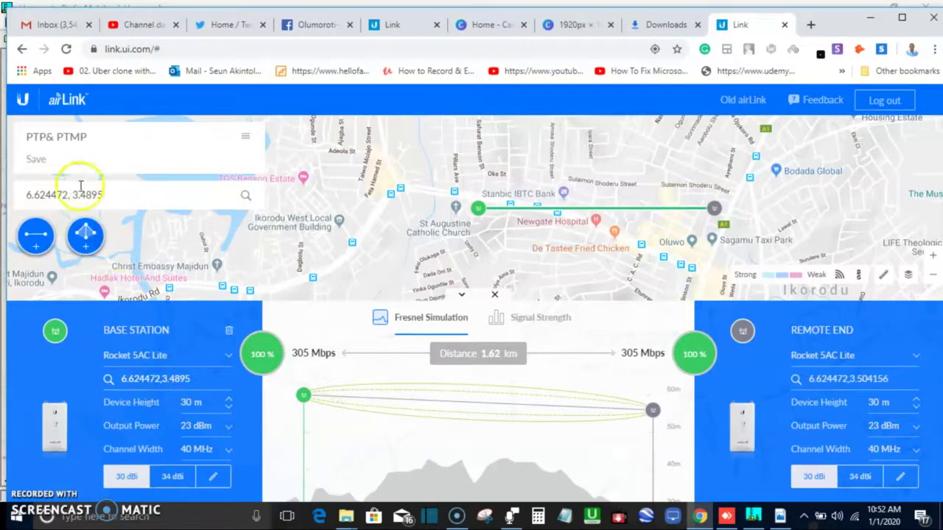
left_click_drag(72, 194, 25, 195)
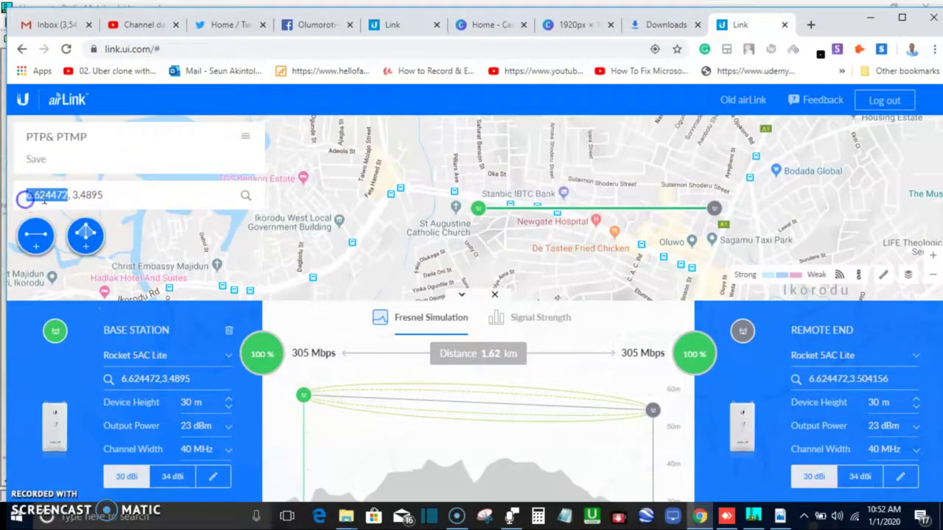
right_click(44, 199)
left_click(74, 226)
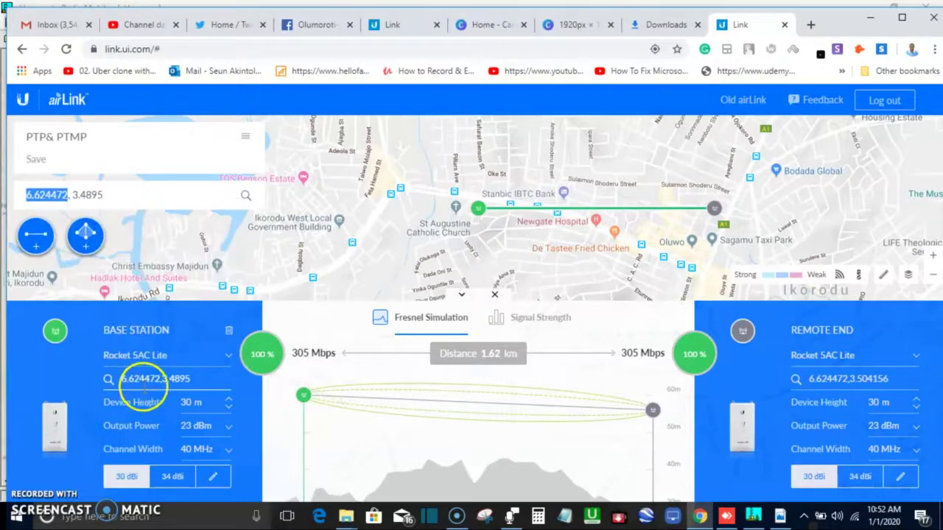
left_click(161, 379)
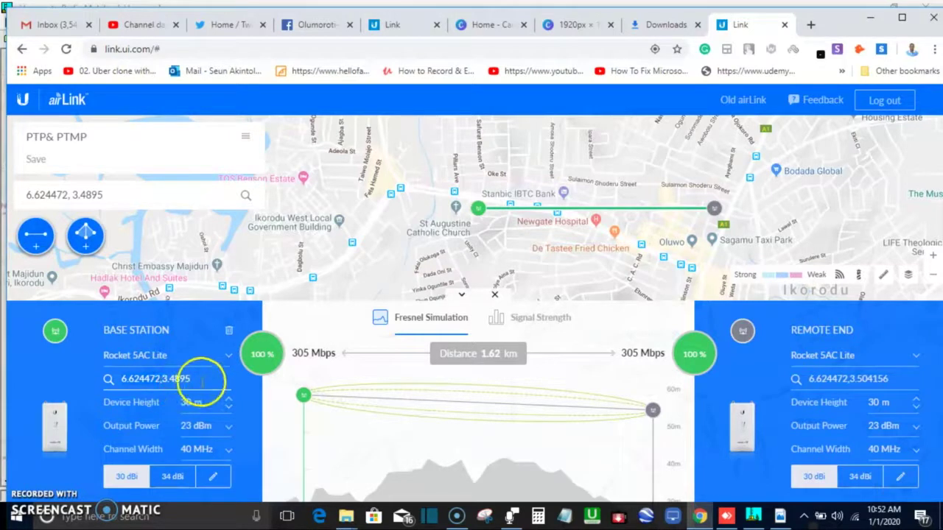
left_click(205, 381)
Copy the Customer end unit's latitude 6.675722 from Radio Mobile into the Remote End's location in airLink
left_click(879, 379)
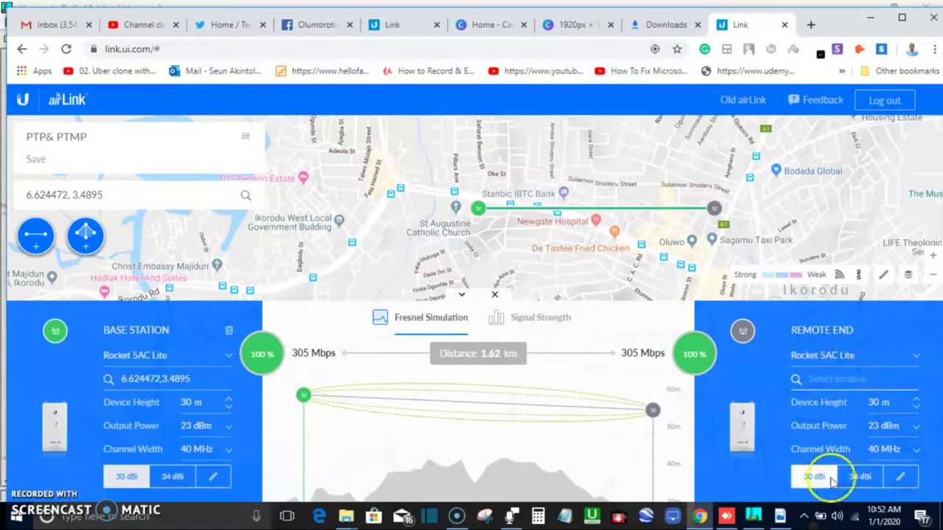
left_click(753, 516)
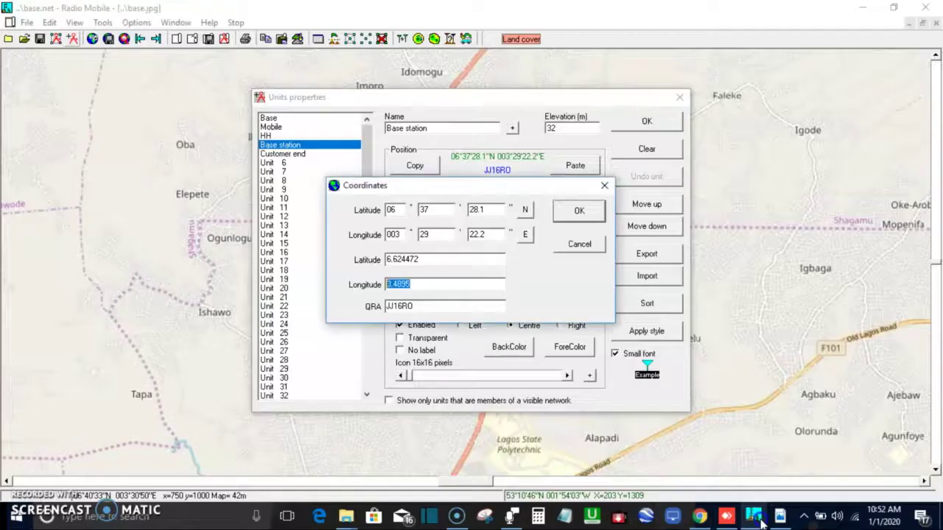
left_click(580, 244)
left_click(277, 153)
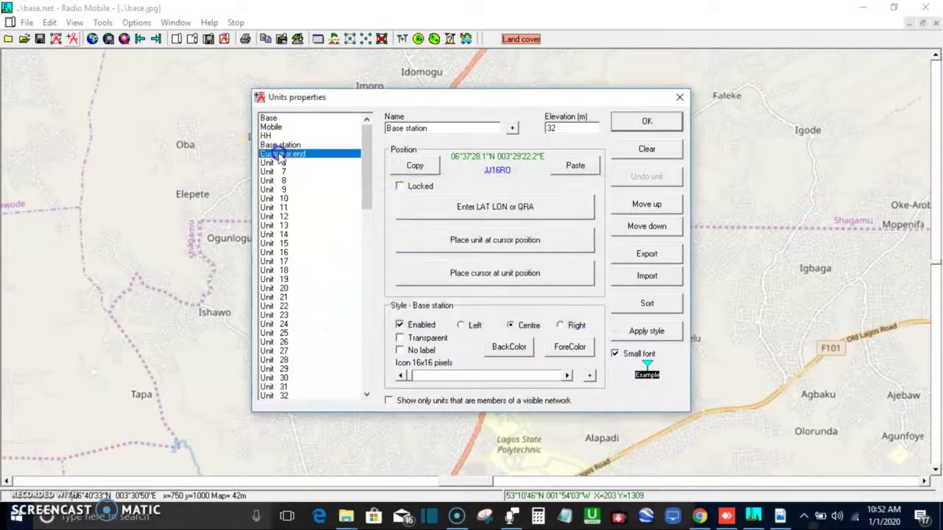
left_click(473, 212)
left_click_drag(418, 259, 411, 255)
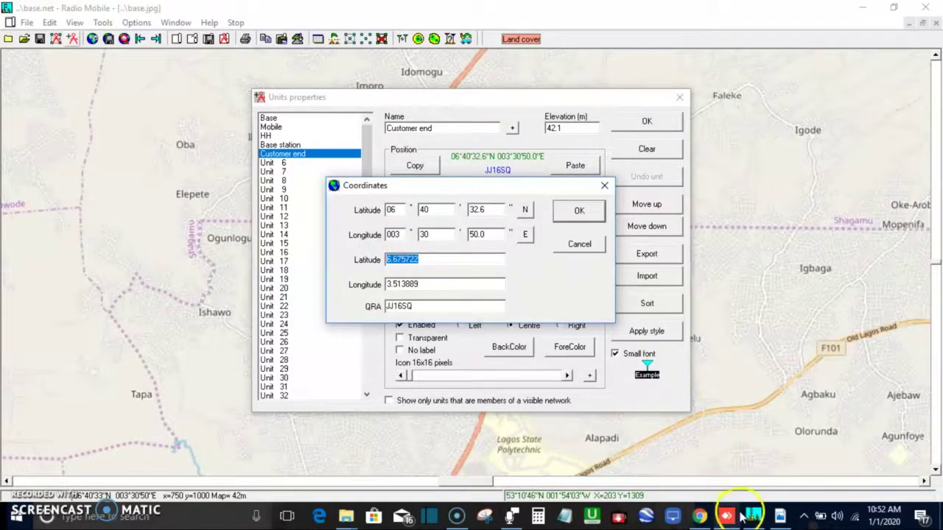
left_click(699, 516)
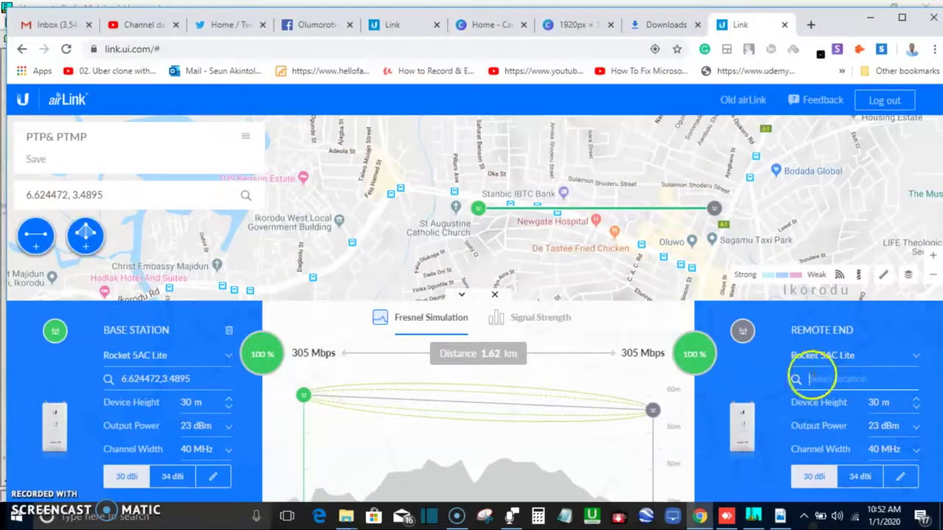
left_click(811, 378)
key("ctrl+v")
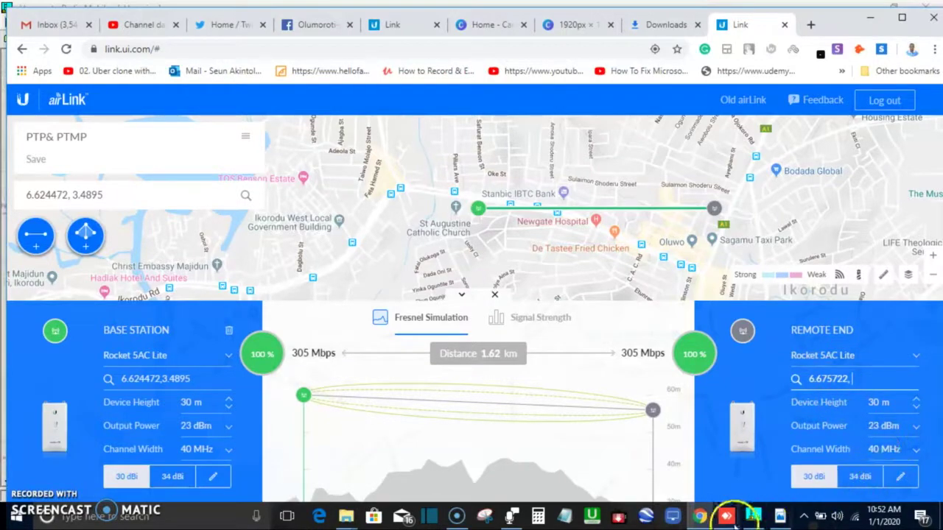
Copy the Customer end's longitude 3.513889 from Radio Mobile and complete the Remote End's location in airLink as 6.675722, 3.513889
left_click(684, 486)
left_click(435, 284)
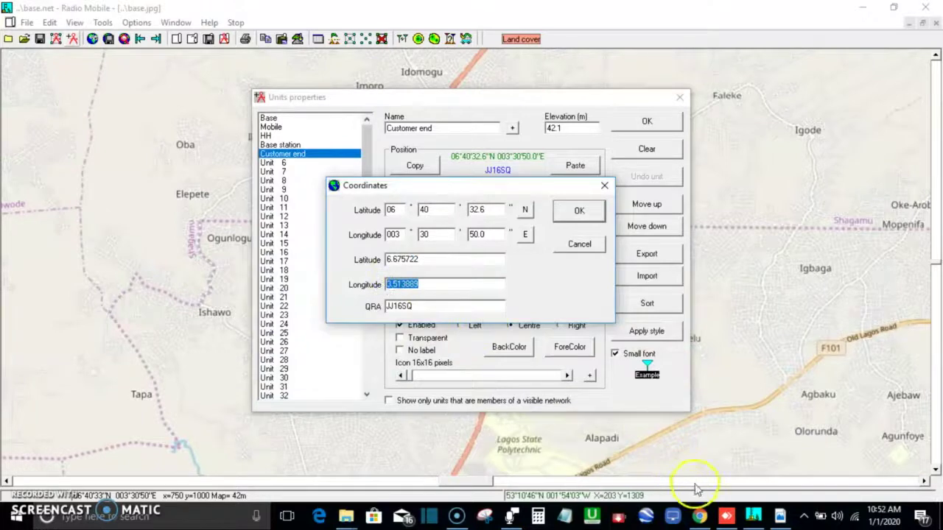
mouse_move(772, 525)
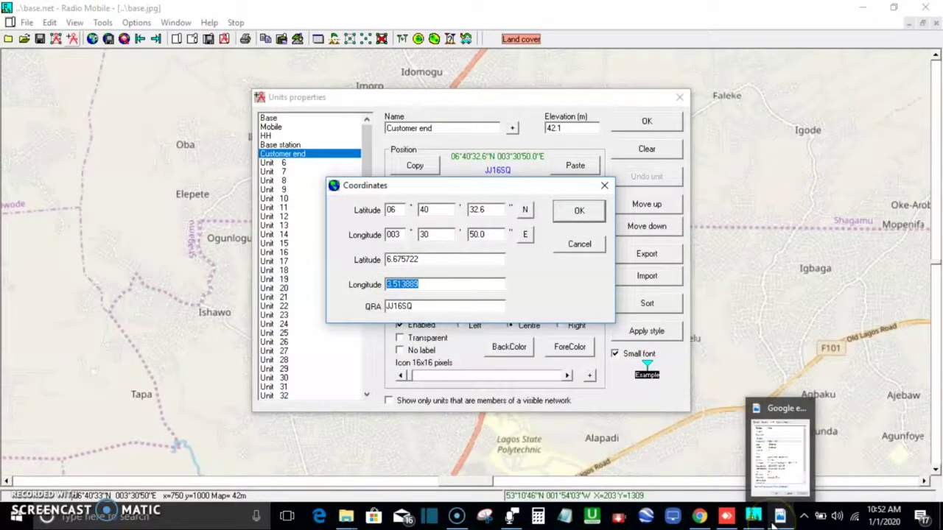
left_click(700, 516)
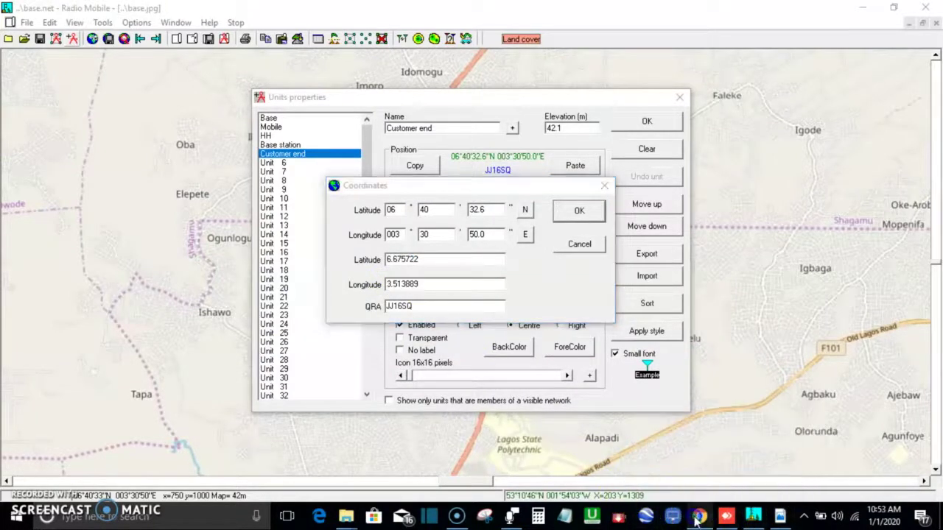
key("ctrl+v")
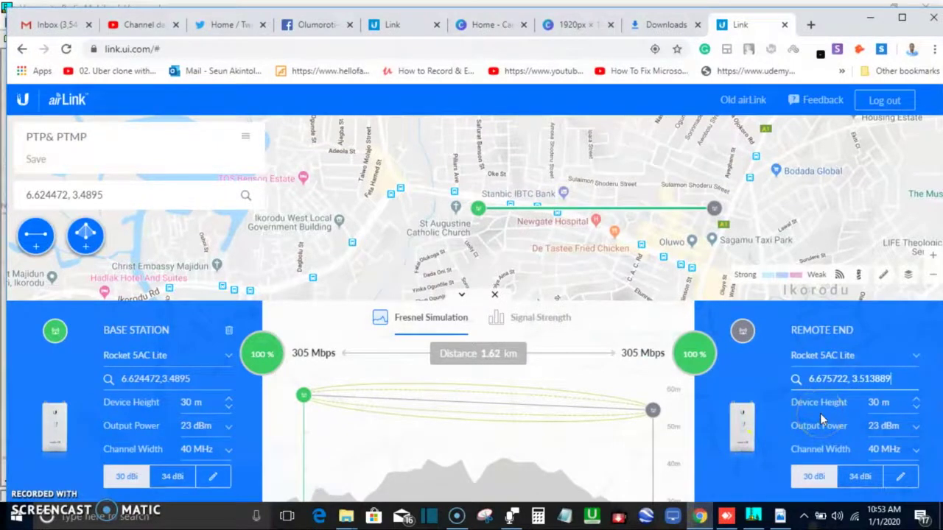
key("Return")
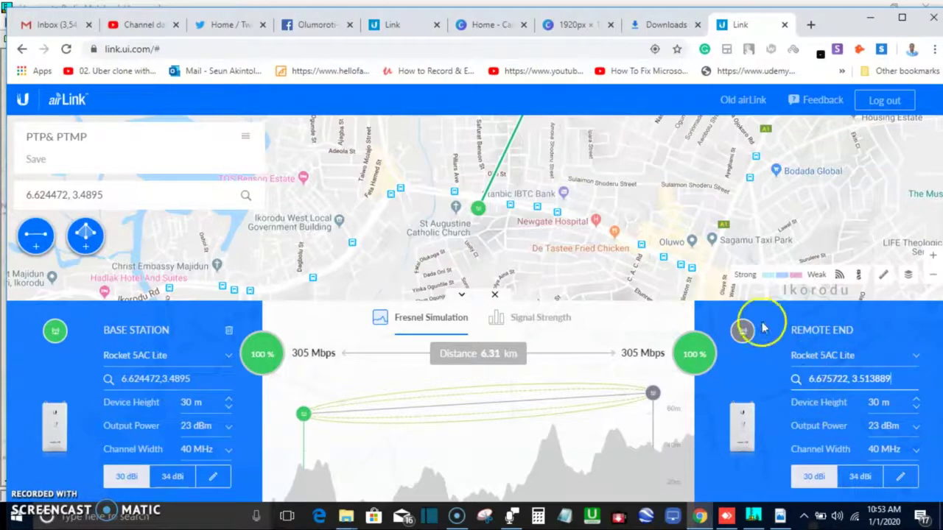
Inspect the relocated link on the map and show the device details at the Base Station marker
scroll(705, 262, "up", 2)
scroll(705, 261, "down", 3)
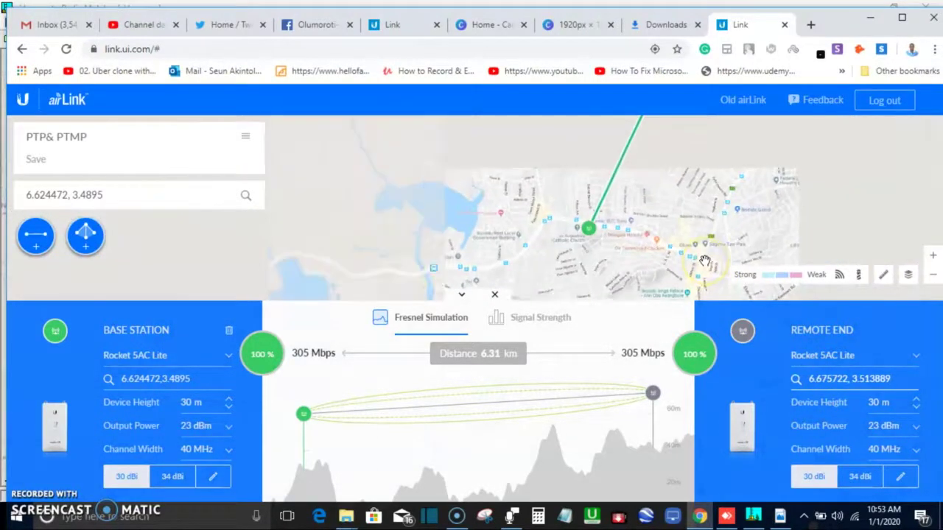
scroll(804, 273, "up", 2)
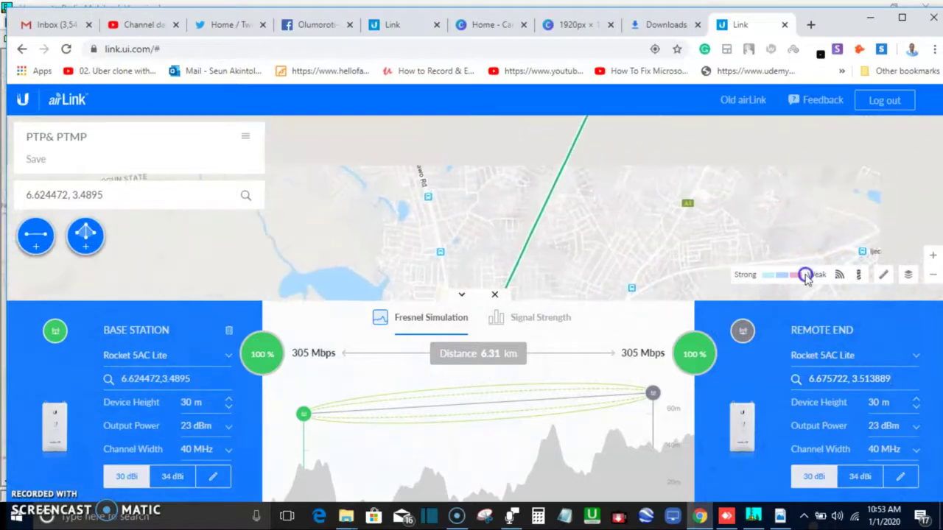
left_click(931, 275)
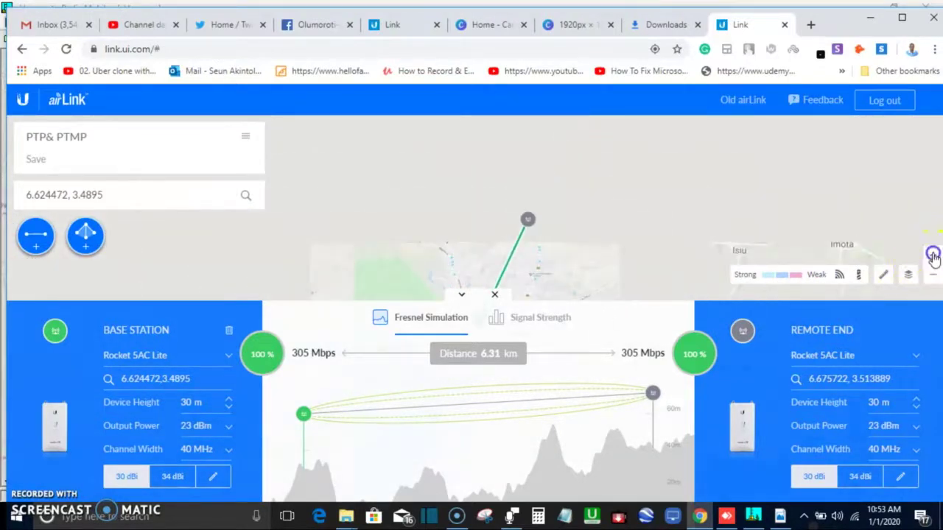
left_click(933, 255)
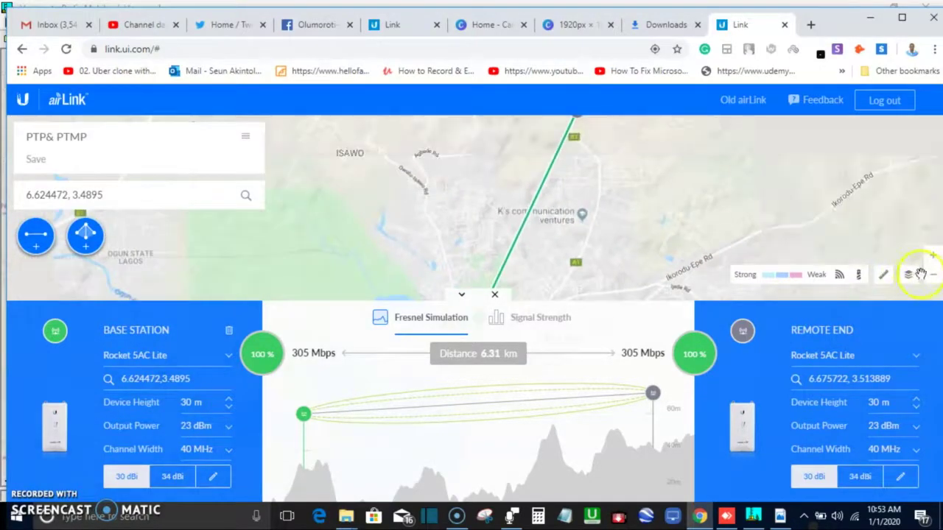
left_click(932, 278)
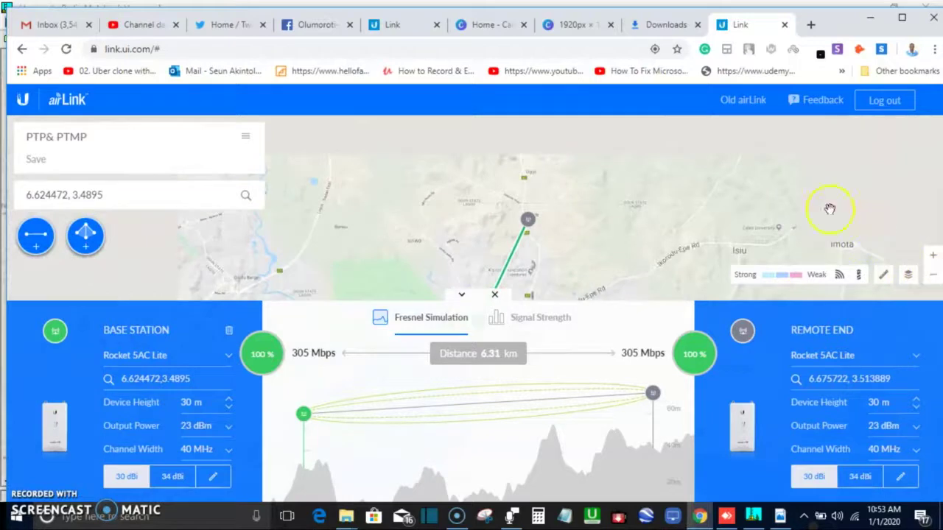
left_click_drag(831, 211, 844, 151)
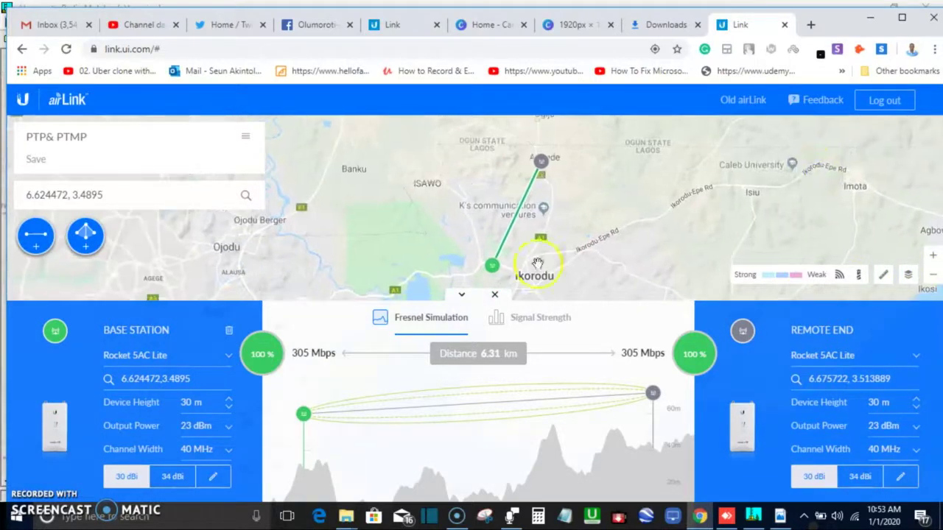
left_click(499, 270)
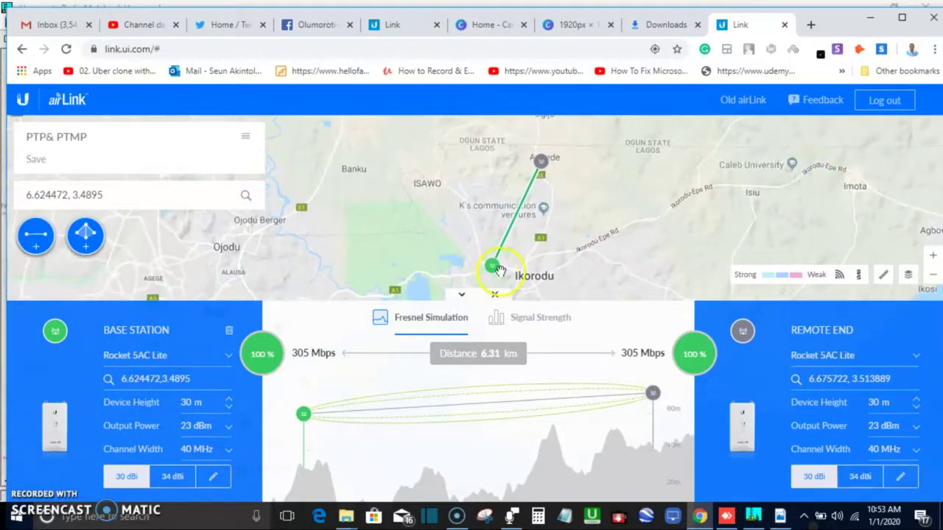
left_click(933, 258)
mouse_move(839, 221)
left_mouse_down()
mouse_move(687, 257)
mouse_move(672, 280)
left_mouse_up()
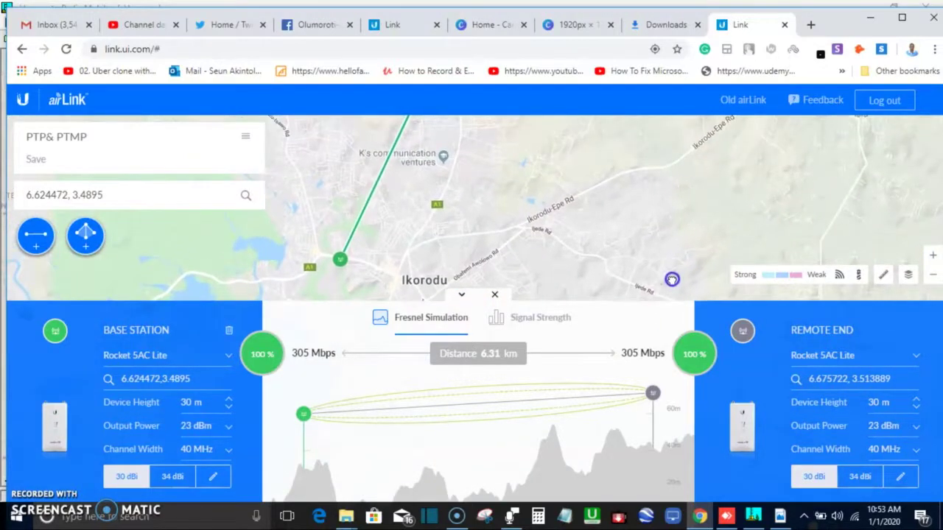
left_click(341, 265)
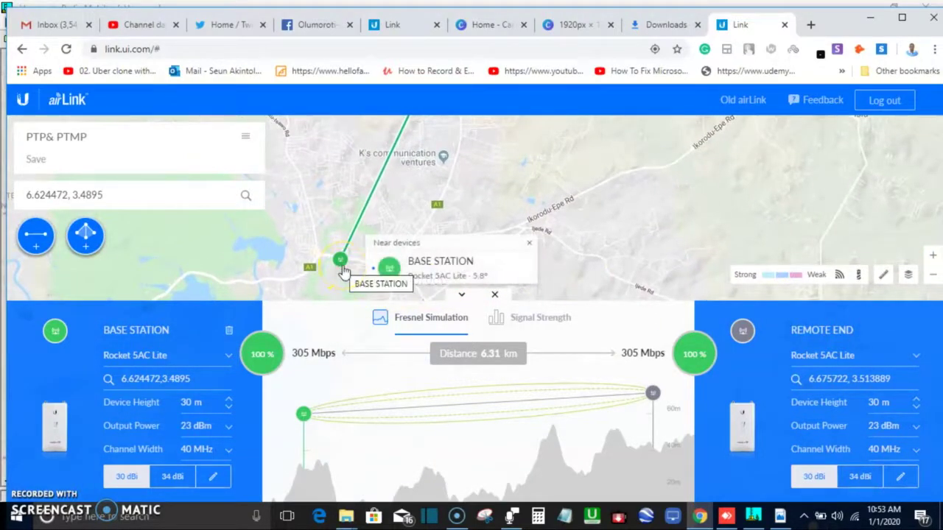
Show the device details at the Remote End marker on the map and dismiss them
left_click_drag(486, 121, 492, 187)
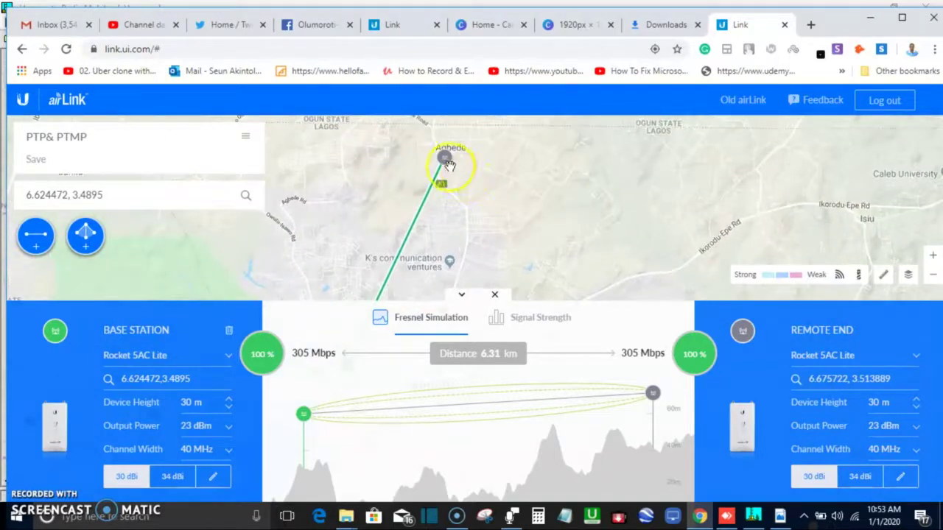
left_click(447, 160)
left_click(726, 207)
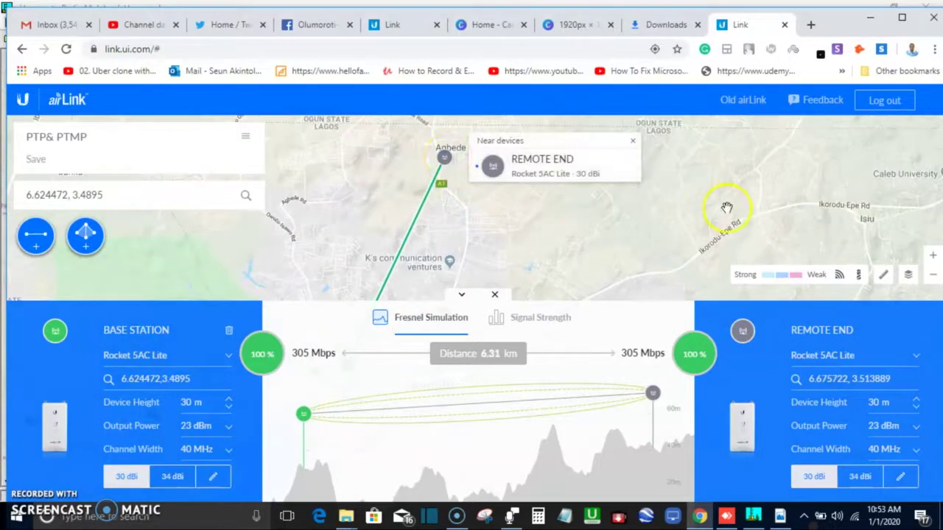
left_click(751, 364)
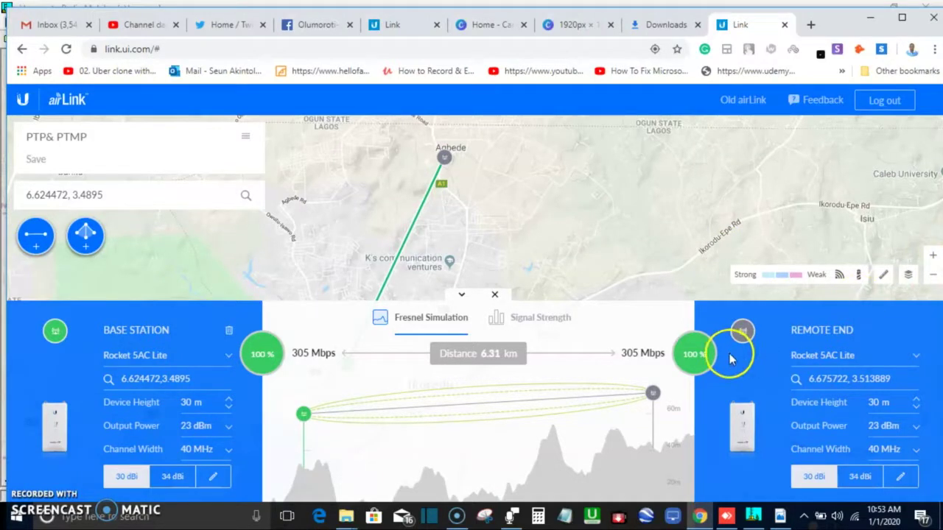
Examine the line-of-sight and Fresnel heights along the link's terrain profile
mouse_move(497, 455)
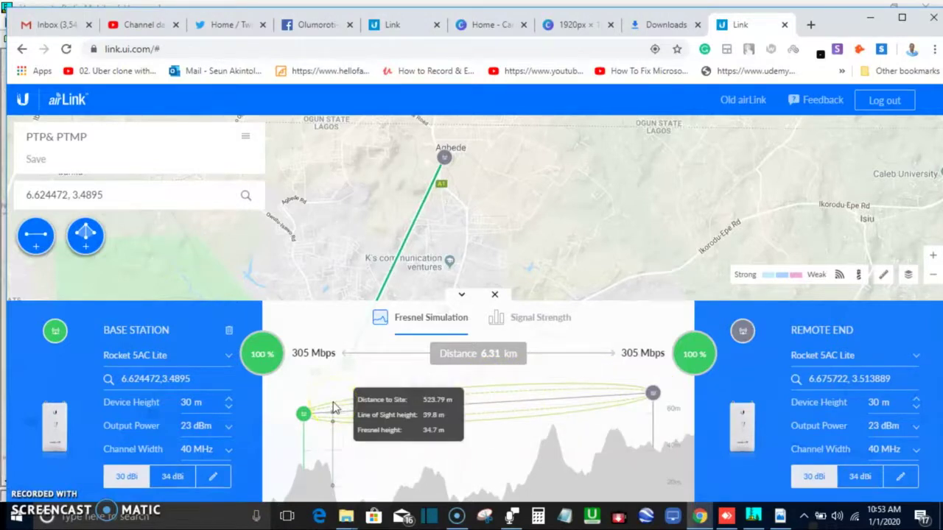
left_click(424, 304)
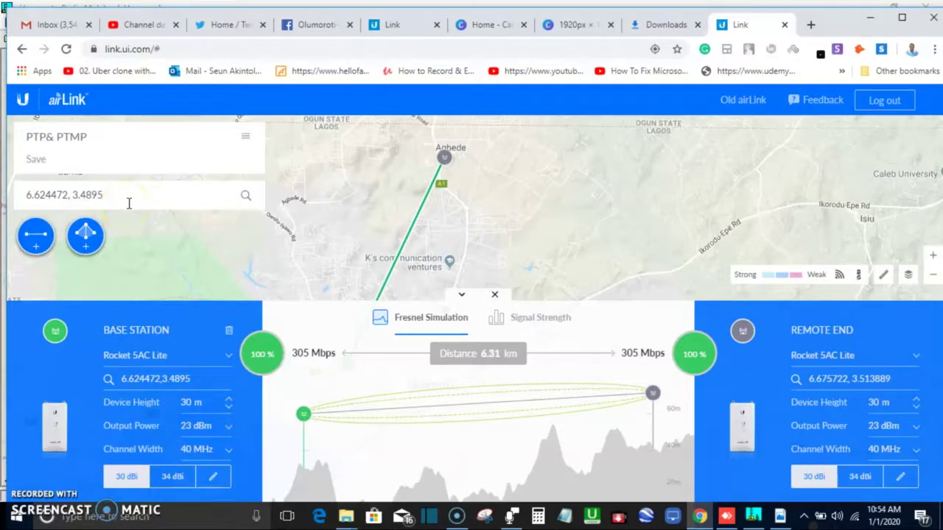
left_click_drag(133, 200, 29, 193)
left_click(32, 193)
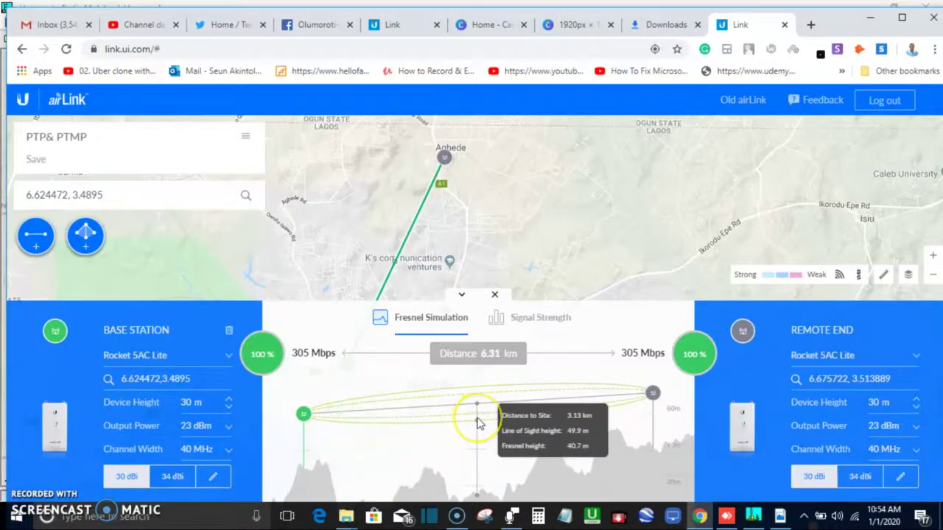
left_click_drag(478, 424, 554, 416)
Review the signal strength, noise floor and RX data rate for both ends of the link
left_click(538, 322)
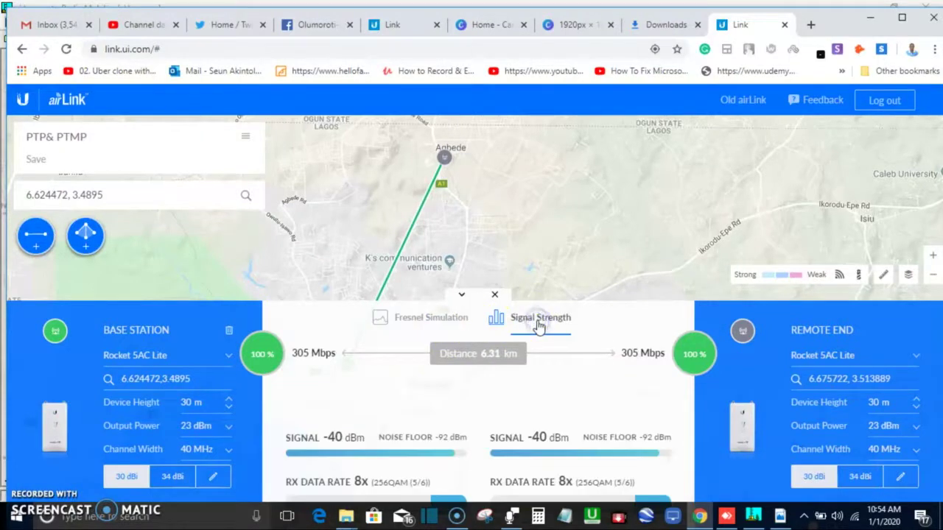
left_click_drag(538, 325, 334, 454)
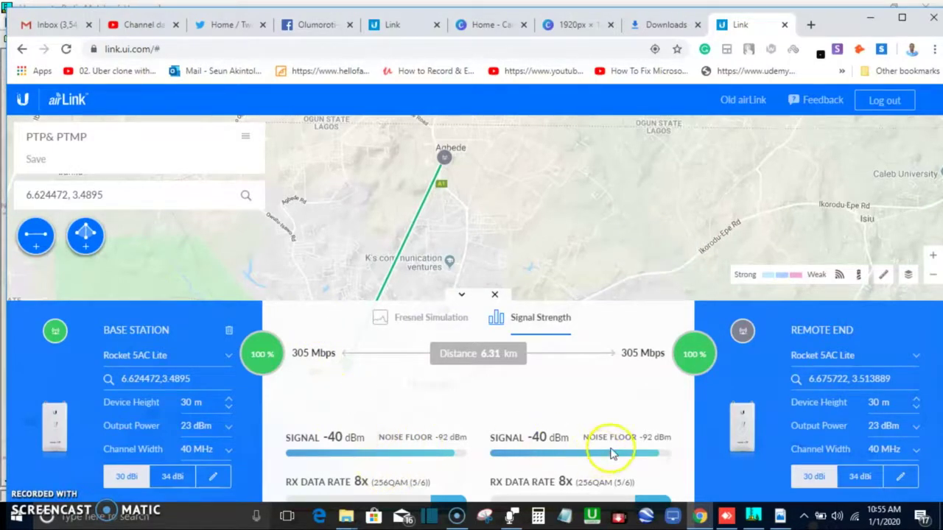
left_click(608, 325)
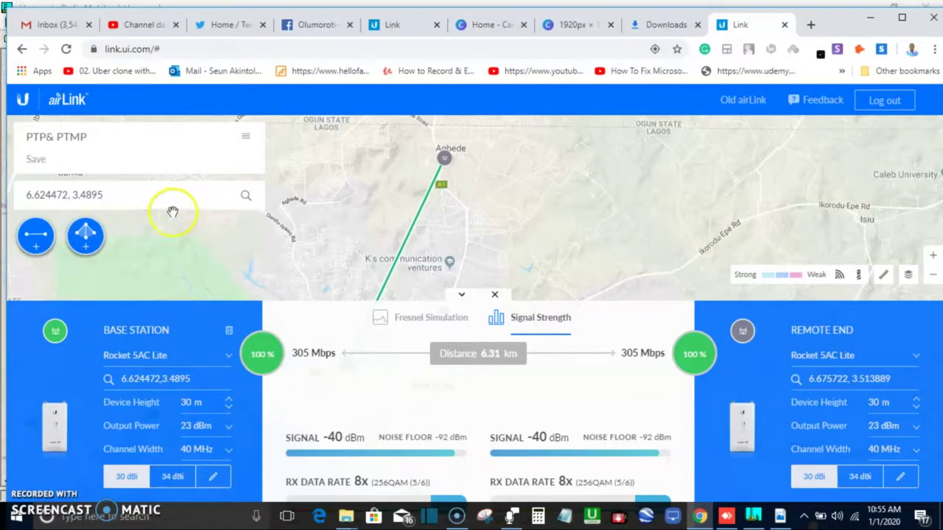
Add a new point-to-multipoint link to the map
left_click(84, 240)
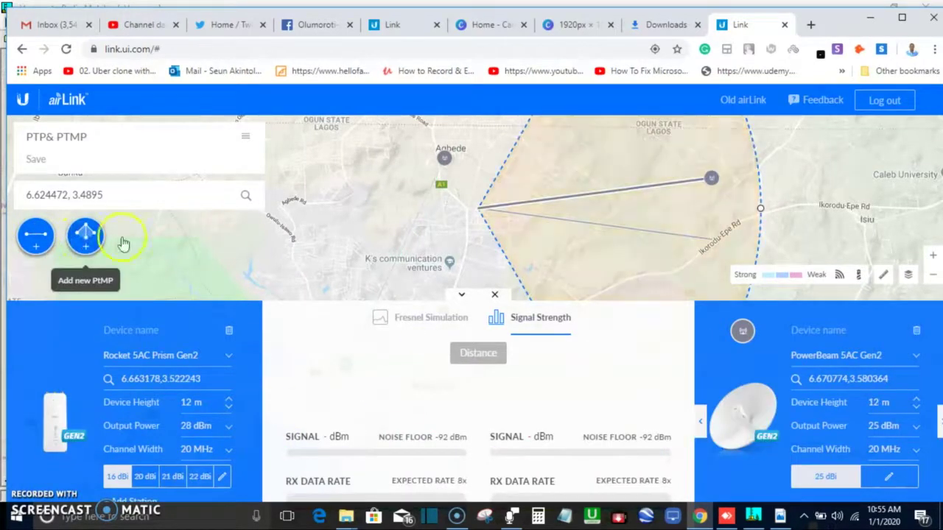
Set the device height of the Rocket 5AC Prism Gen2 base station to 20 m
scroll(311, 275, "down", 1)
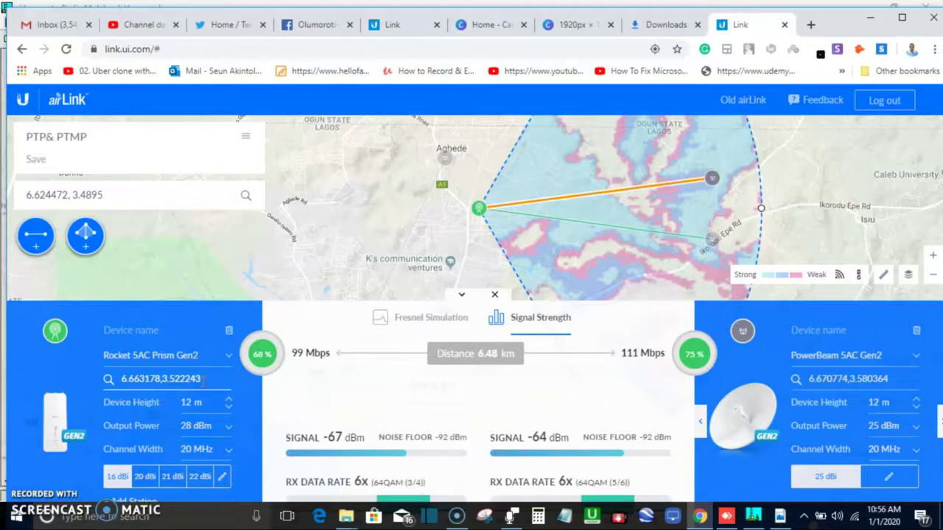
left_click(193, 378)
left_click(180, 402)
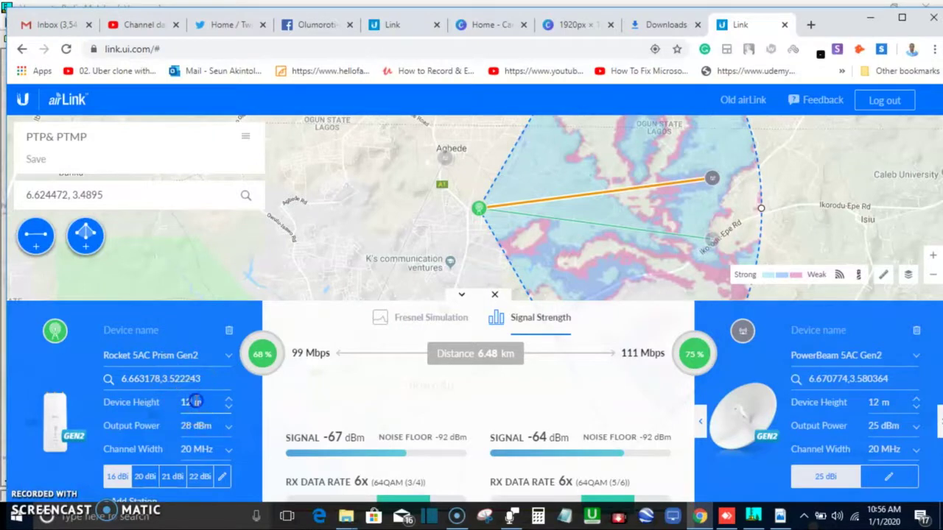
key("BackSpace")
key("BackSpace")
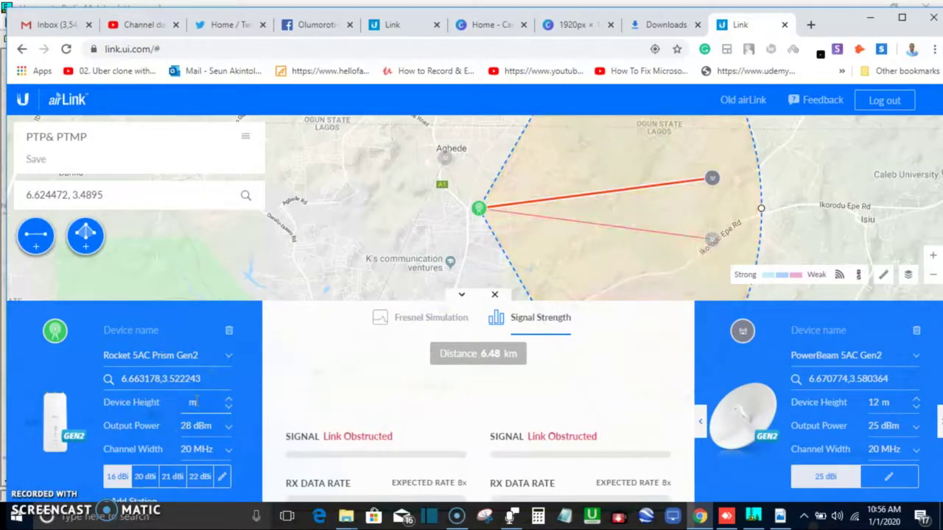
type("2 ")
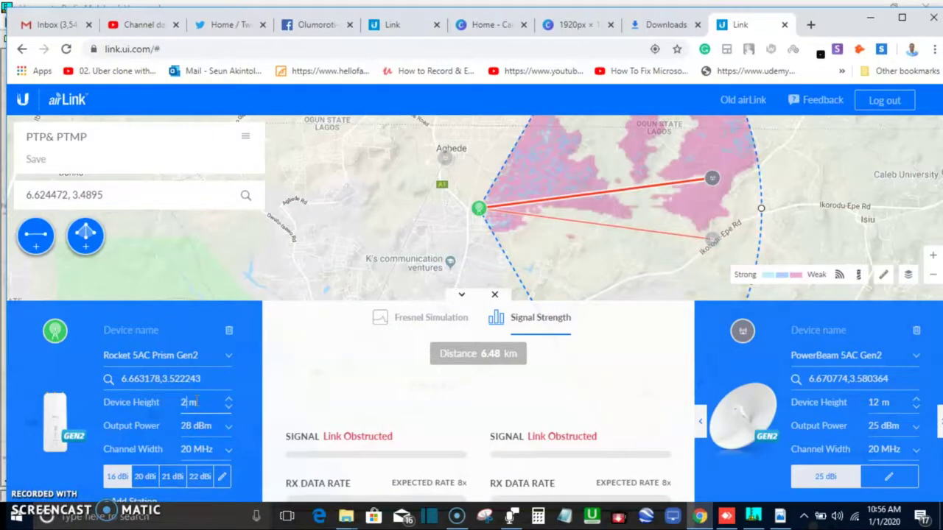
type("0")
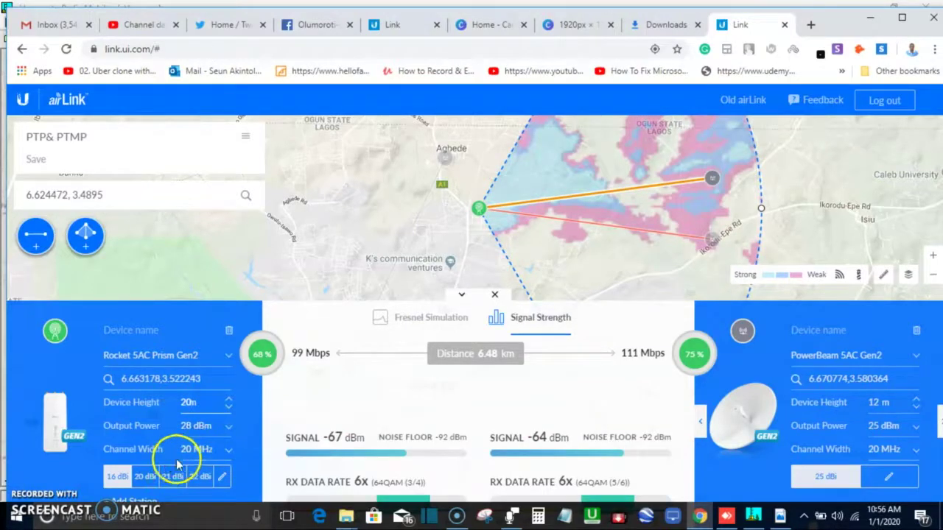
Set the base station's channel width to 40 MHz
left_click(214, 450)
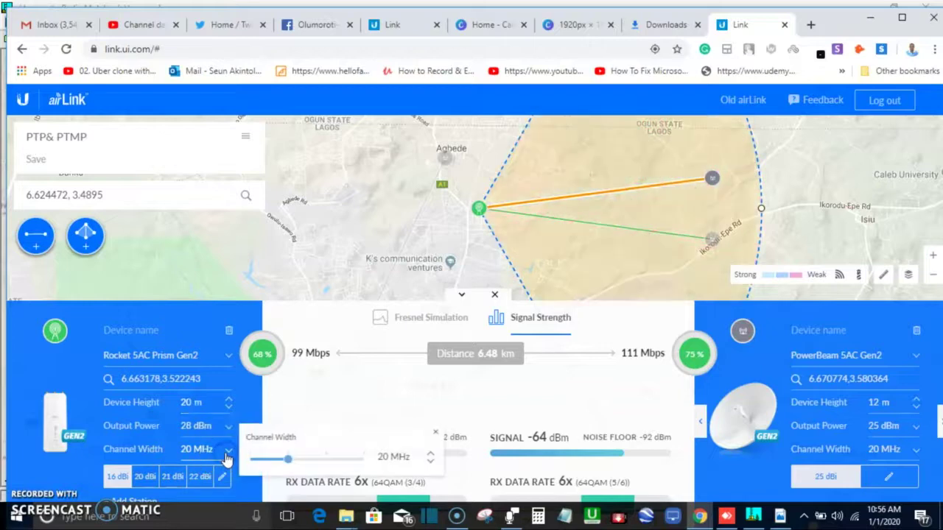
left_click(430, 455)
left_click(430, 456)
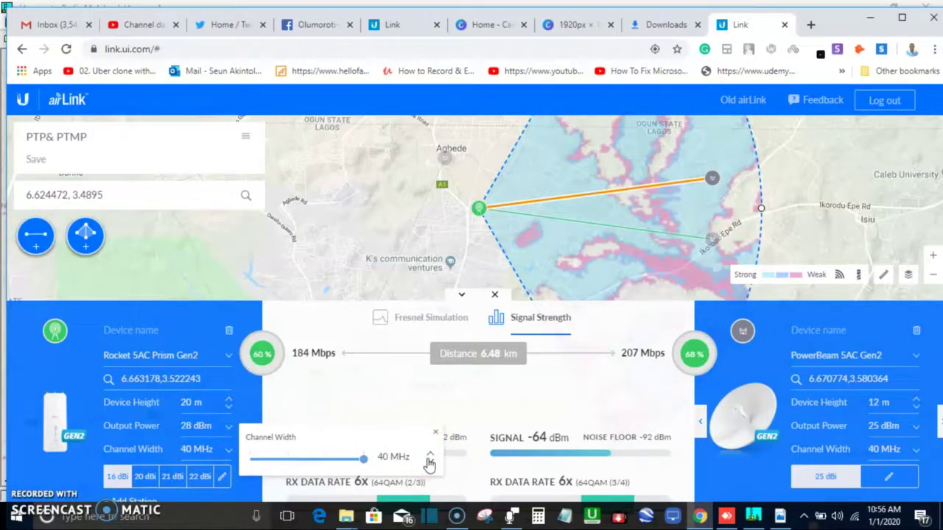
left_click(504, 393)
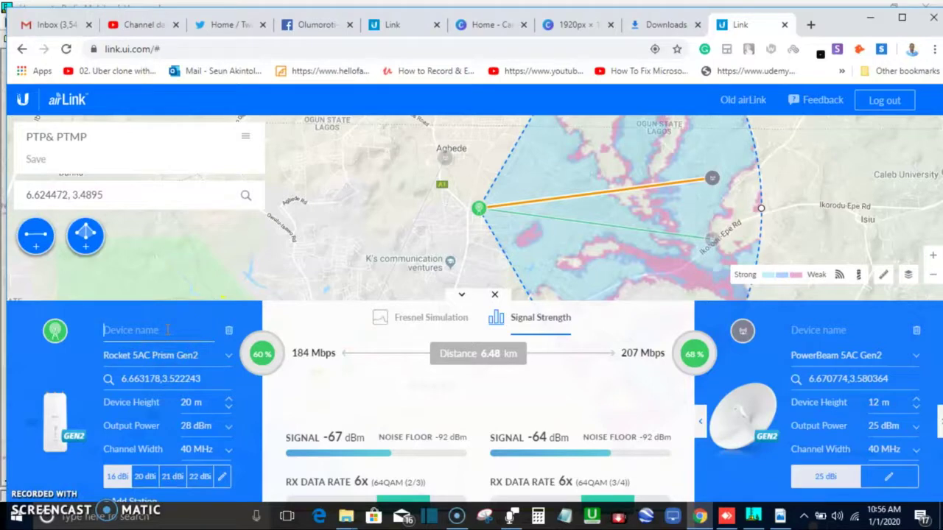
Name the base station device BASE STATION SECTOR and the PowerBeam 5AC Gen2 at the other end CLIENT END
type("BASE STATION SECTOR")
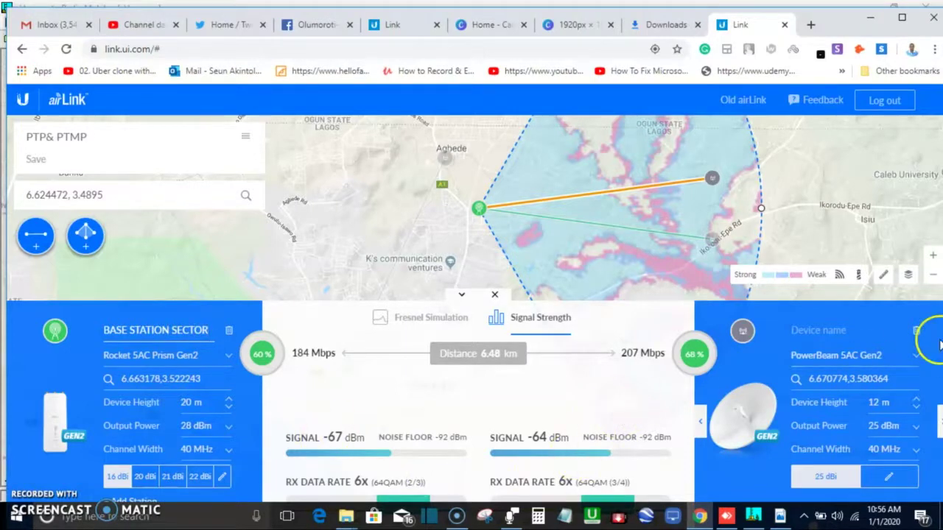
left_click(831, 328)
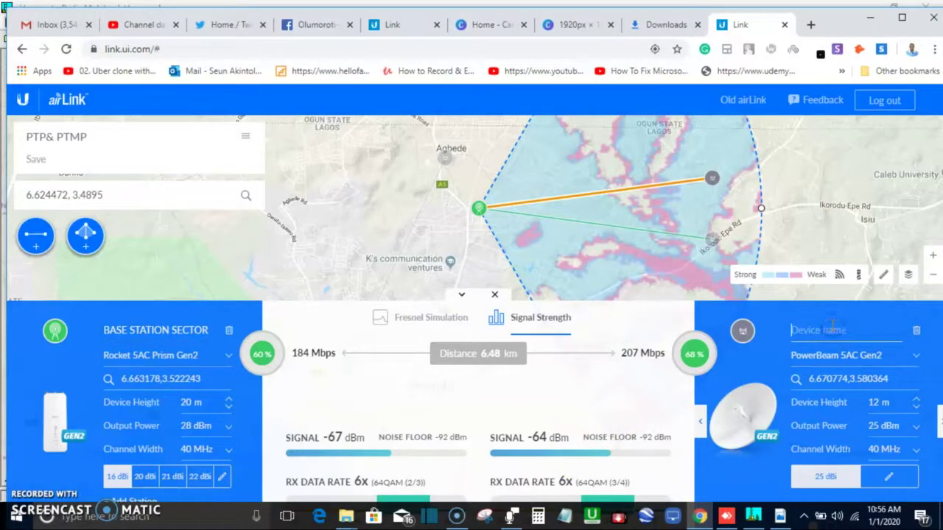
type("CLIENT END")
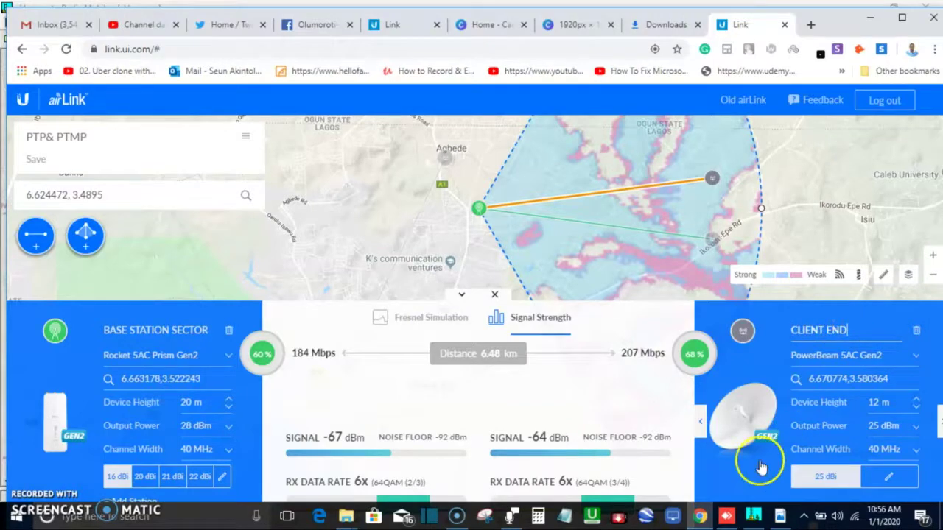
Select the 16 dBi antenna gain for the base station sector
left_click(119, 479)
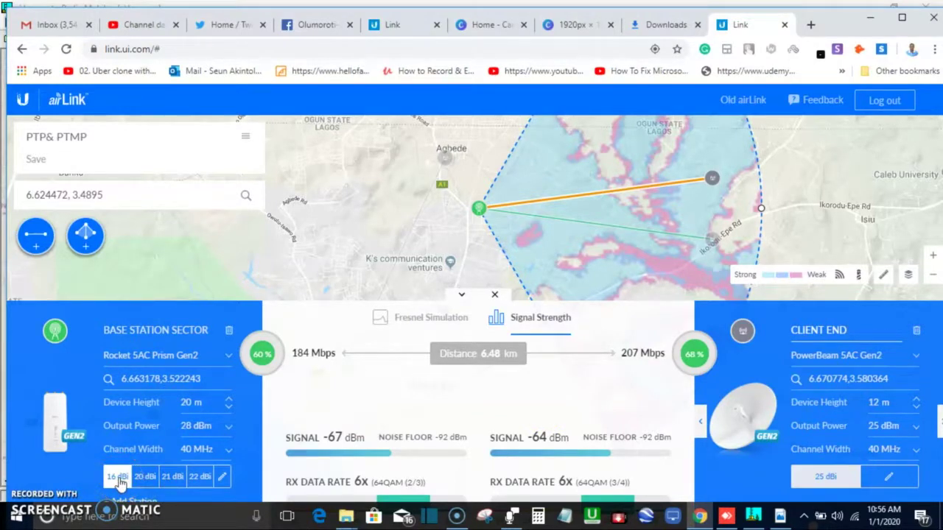
left_click(120, 480)
left_click(177, 462)
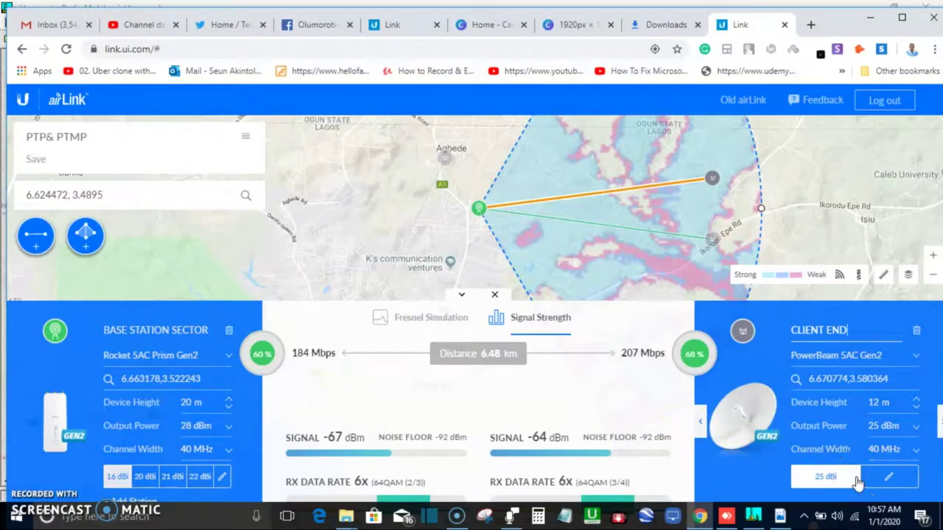
Browse the catalogue of available client devices, including the legacy models, and close it without choosing another device
left_click(751, 418)
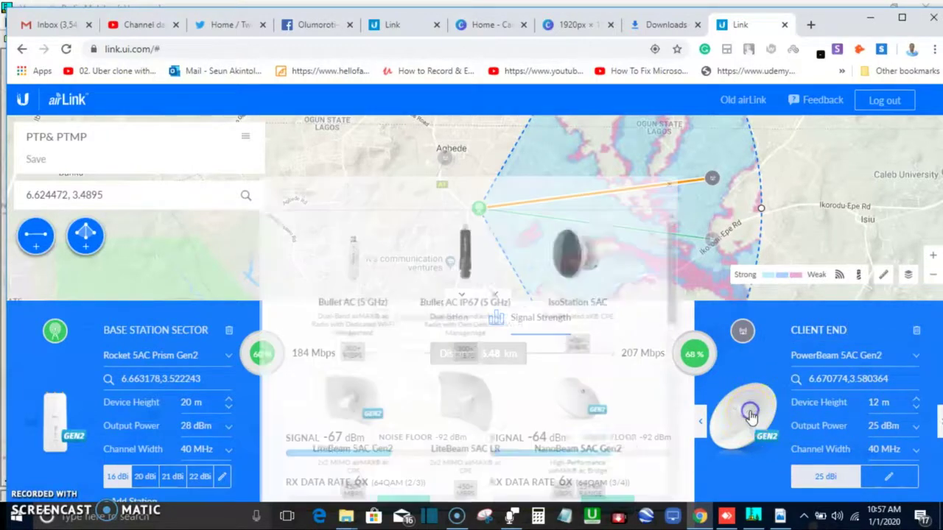
scroll(467, 358, "down", 5)
scroll(466, 357, "down", 3)
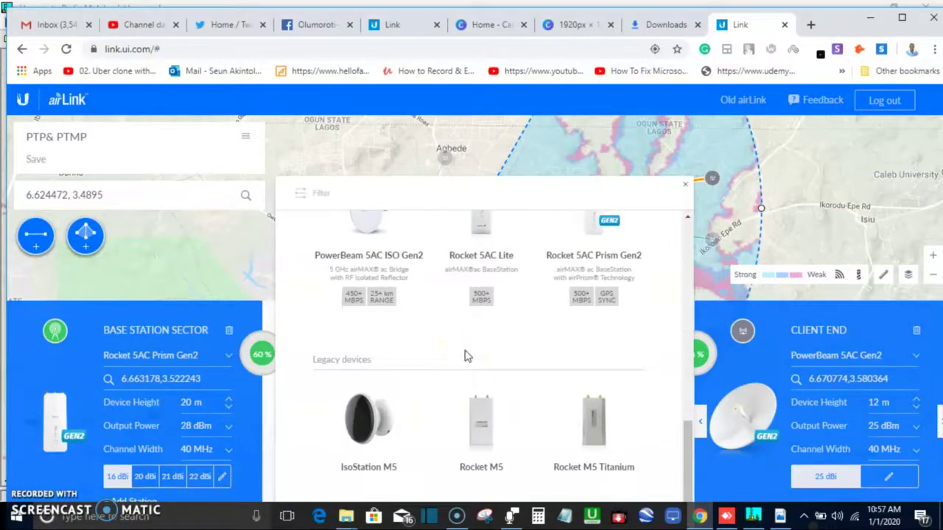
scroll(466, 356, "up", 10)
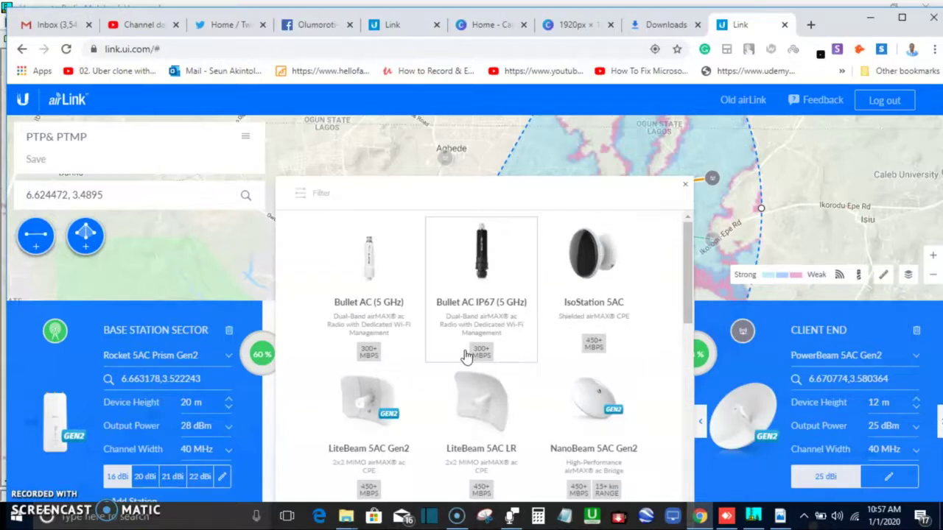
left_click(741, 479)
left_click(737, 409)
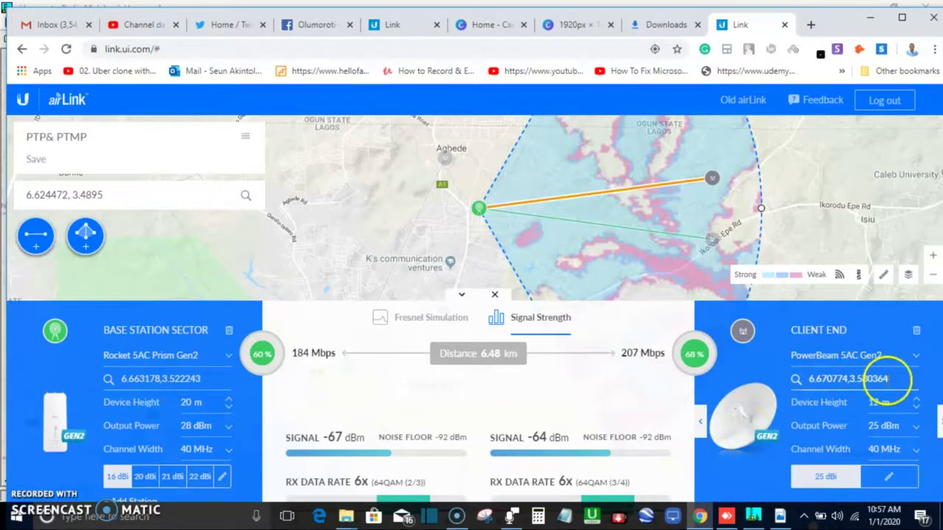
Set the device height of the CLIENT END PowerBeam to 15 m
double_click(876, 402)
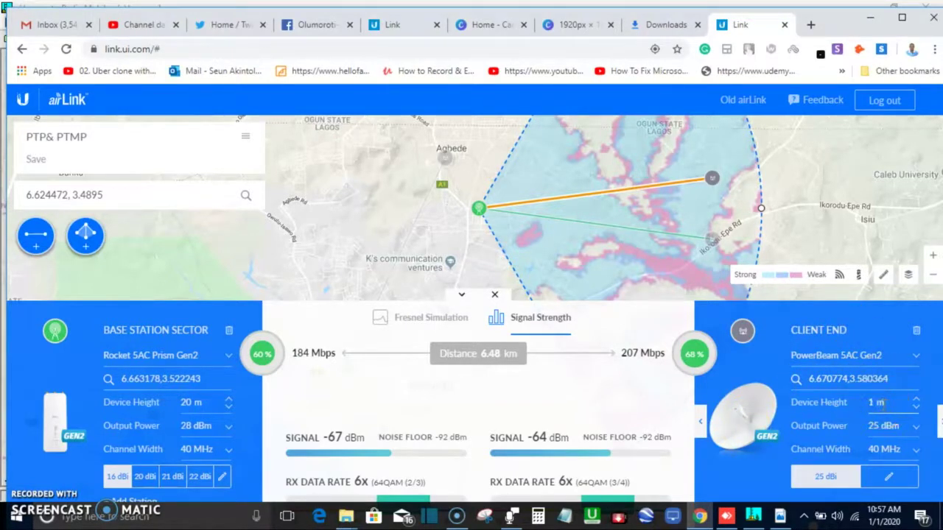
key("BackSpace")
type("15")
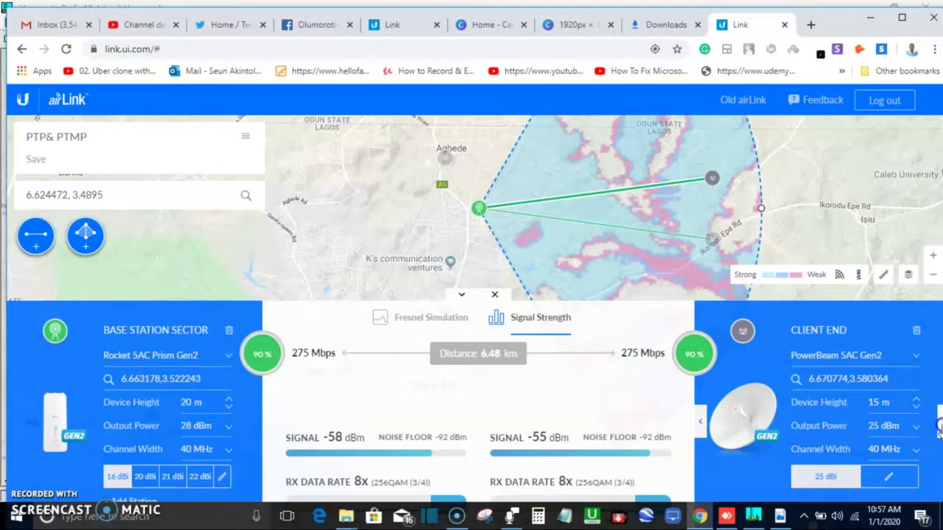
Switch to the second client station of the multipoint link and name it CLIENT END
left_click(940, 421)
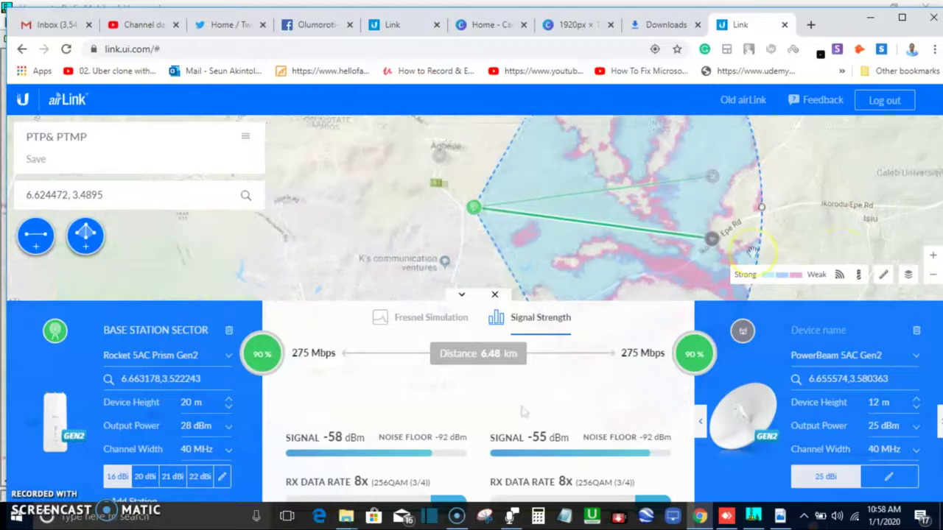
scroll(870, 219, "down", 1)
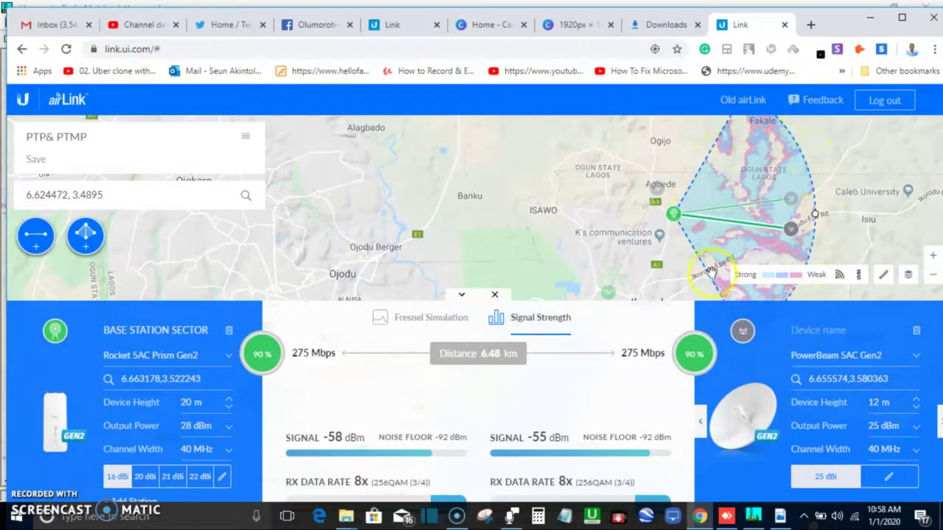
left_click(823, 331)
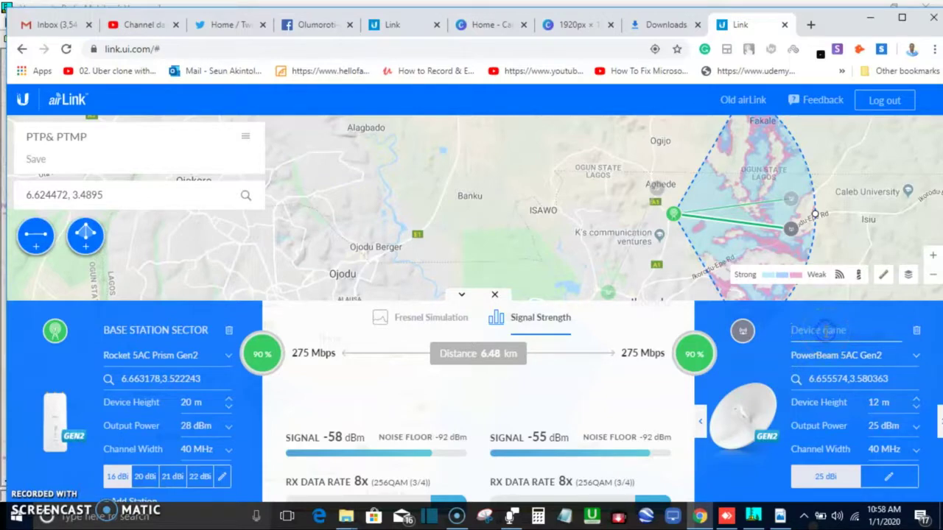
type("CLINT")
key("BackSpace")
type("ENT END")
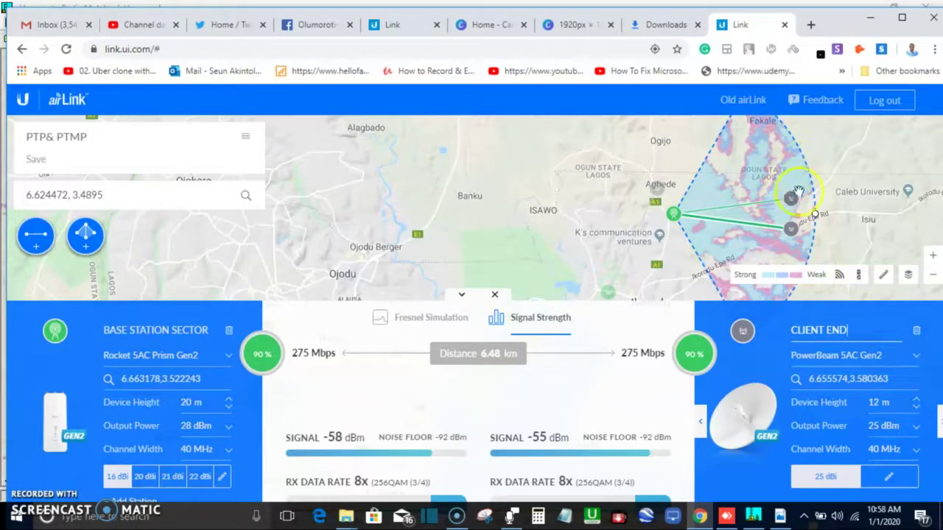
Show the device details at the second client and base station markers on the map and dismiss them
left_click(790, 230)
left_click(797, 235)
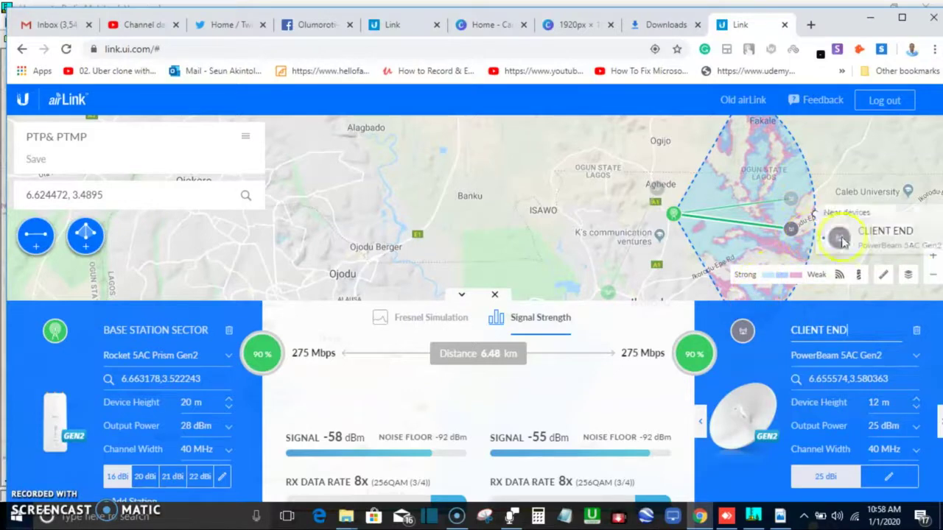
left_click(739, 166)
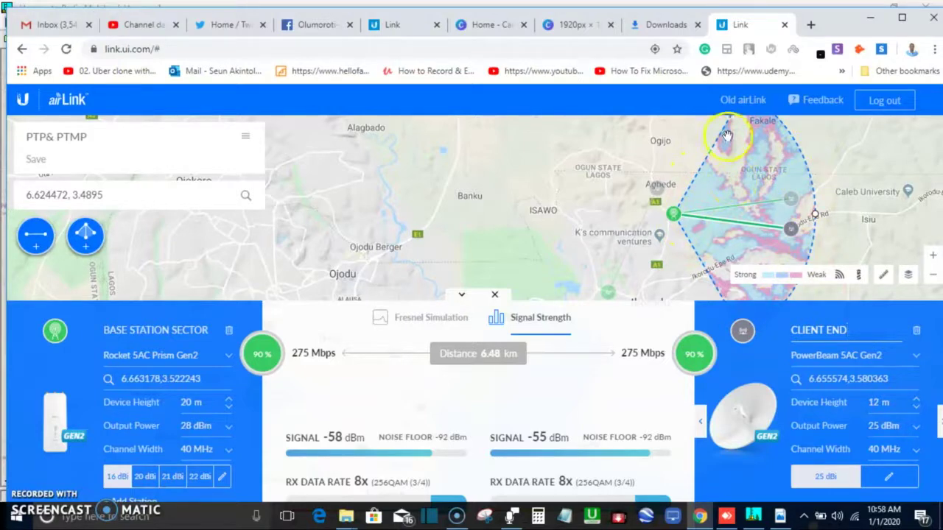
left_click(680, 219)
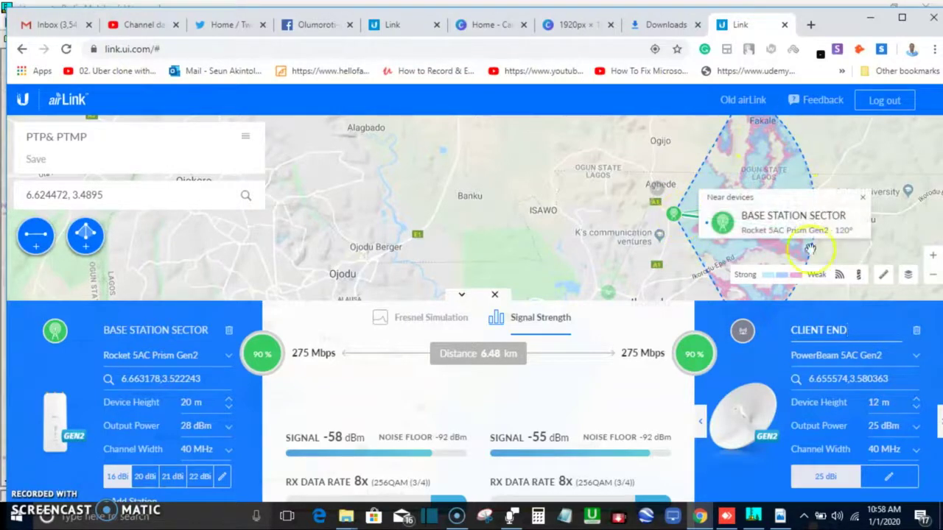
left_click(856, 180)
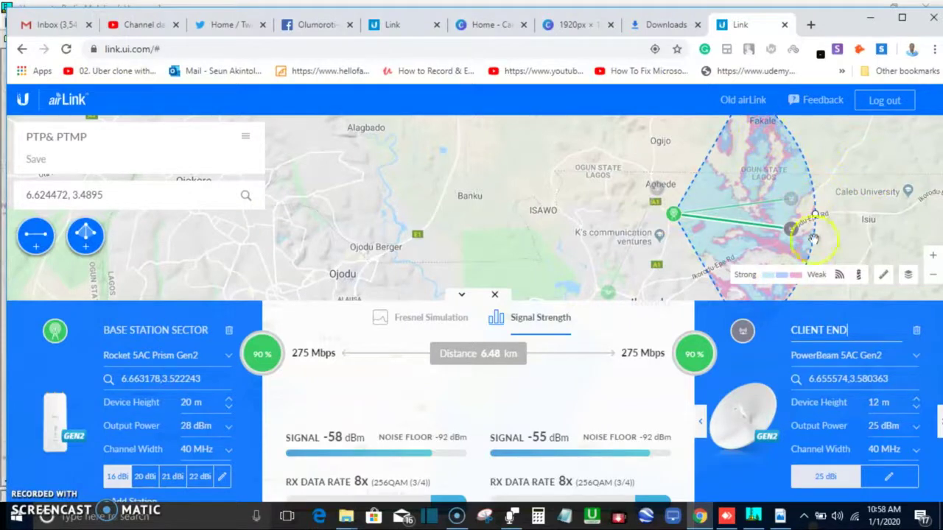
left_click_drag(814, 214, 819, 214)
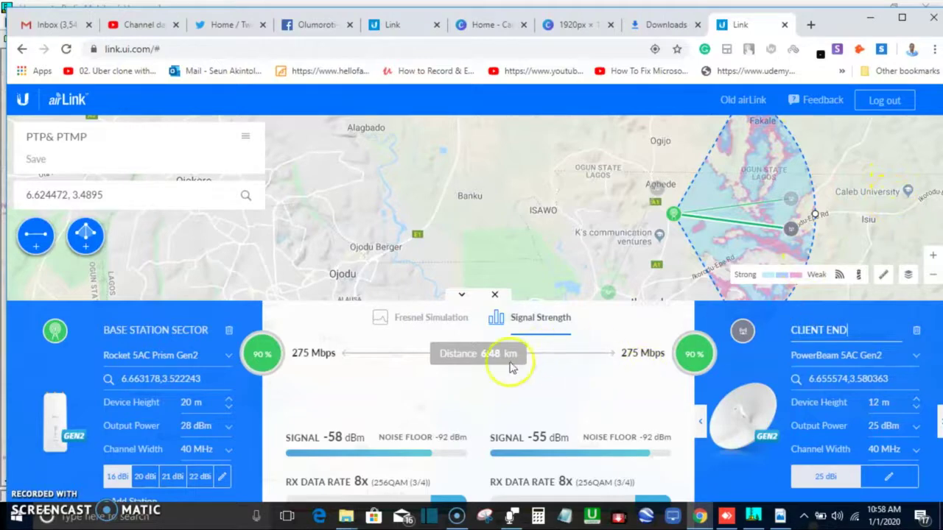
Review the second client link's signal strength, and examine the line-of-sight and Fresnel heights along its terrain profile
left_click(541, 319)
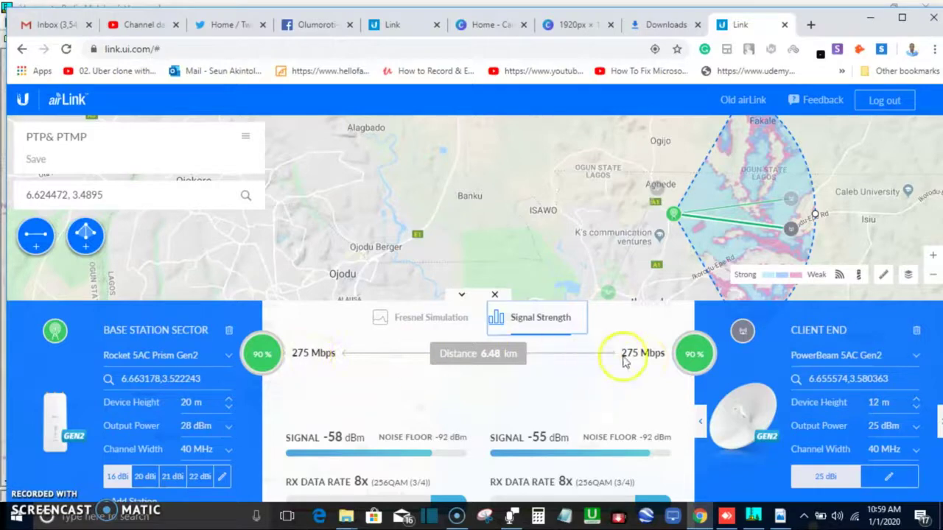
left_click(416, 320)
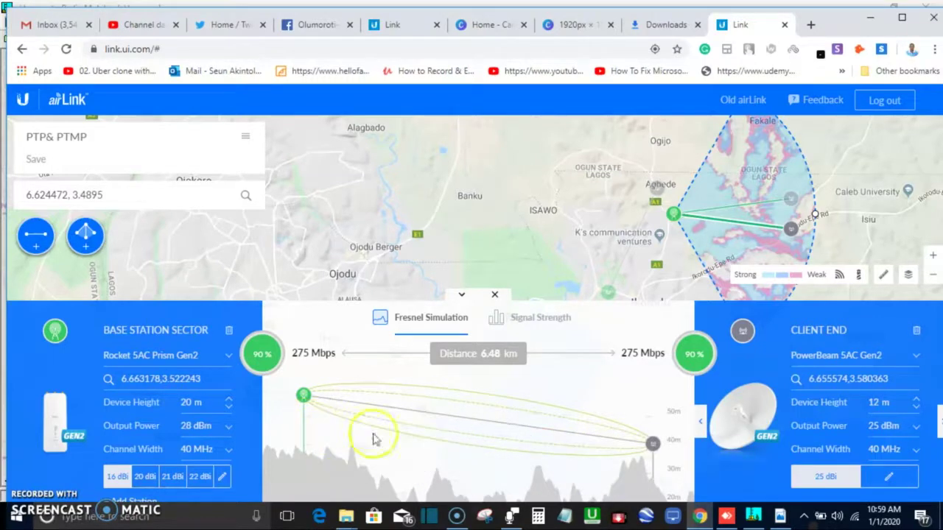
left_click(535, 463)
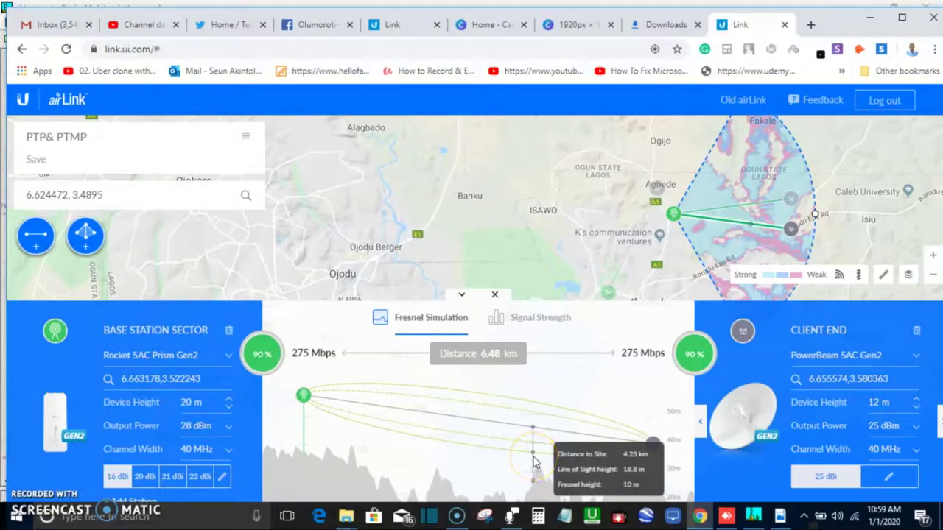